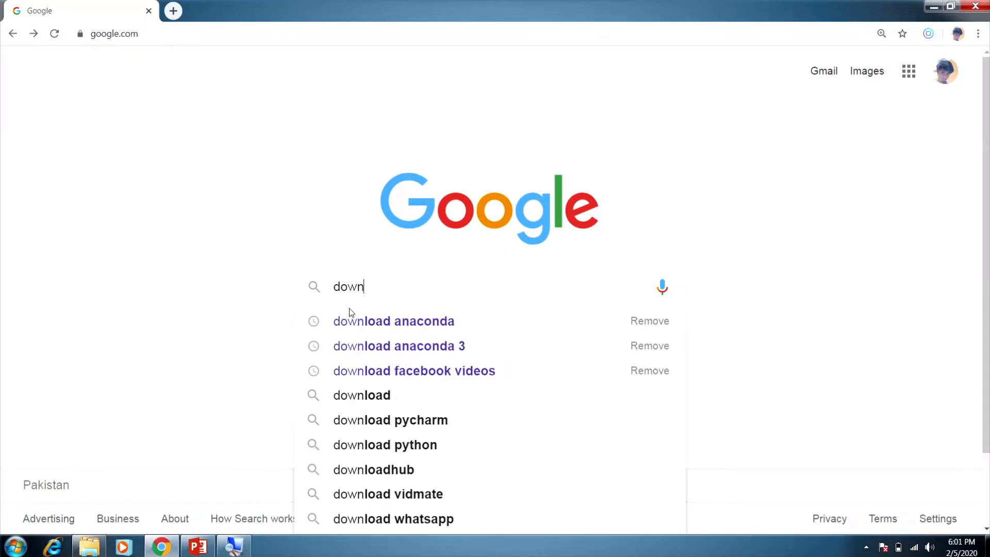
- Search Google for "download anaconda" and open the Anaconda Python/R Distribution page at its installer section
{"action": "left_click", "coordinate": [364, 322]}
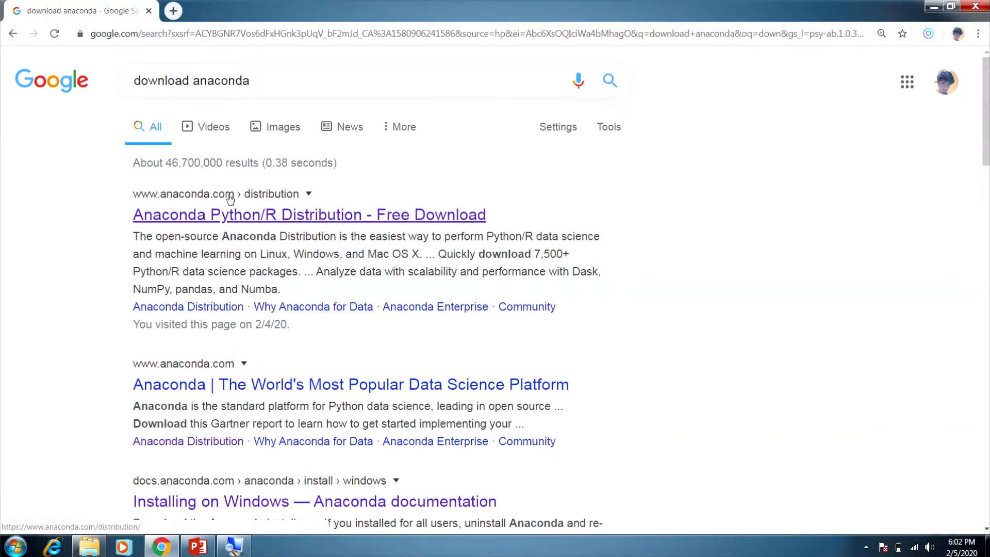
{"action": "left_click", "coordinate": [195, 221]}
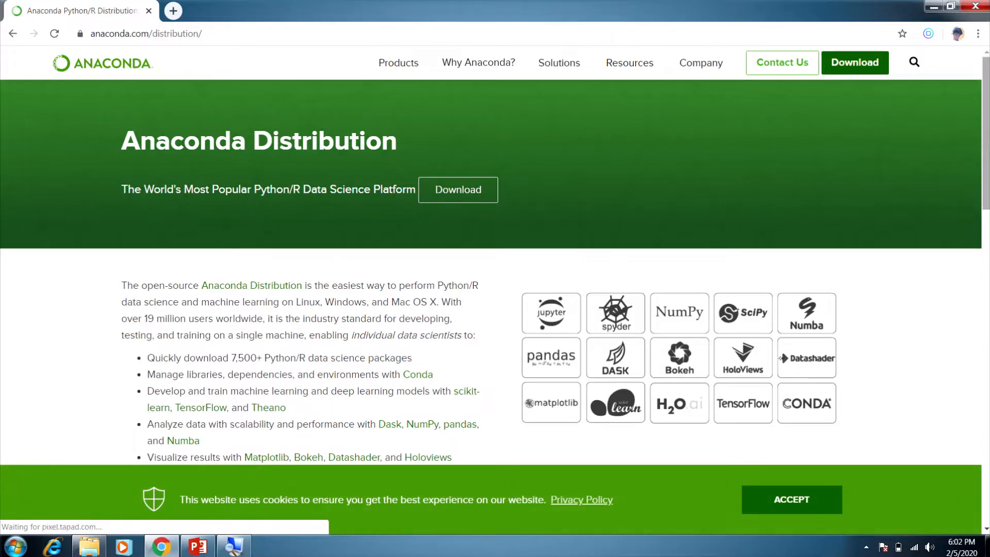
{"action": "scroll", "coordinate": [491, 254], "scroll_direction": "down", "scroll_amount": 3}
{"action": "scroll", "coordinate": [495, 254], "scroll_direction": "down", "scroll_amount": 4}
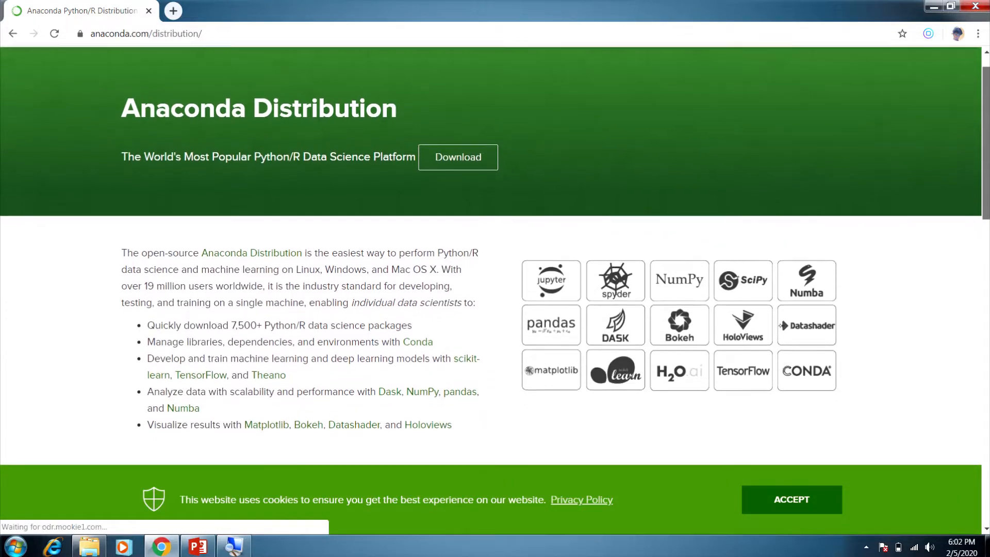
{"action": "scroll", "coordinate": [984, 323], "scroll_direction": "down", "scroll_amount": 5}
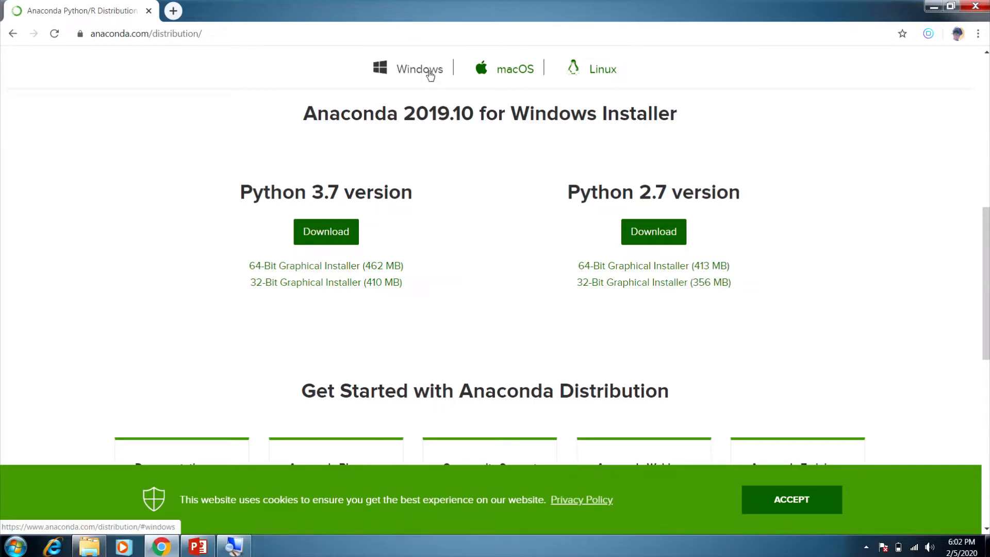
- Compare the Anaconda 2019.10 installers offered for macOS and Linux, and return to the Windows installers
{"action": "left_click", "coordinate": [522, 65]}
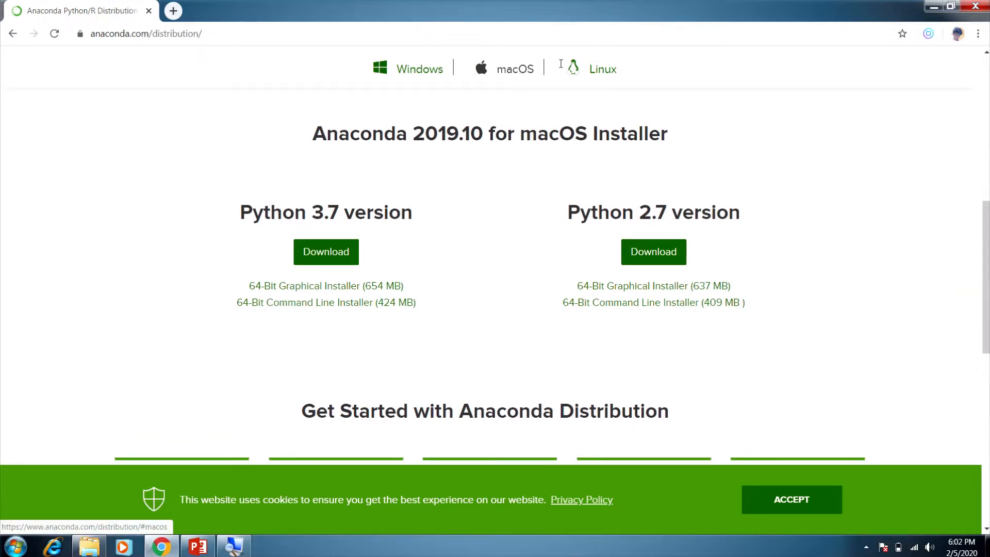
{"action": "left_click", "coordinate": [596, 66]}
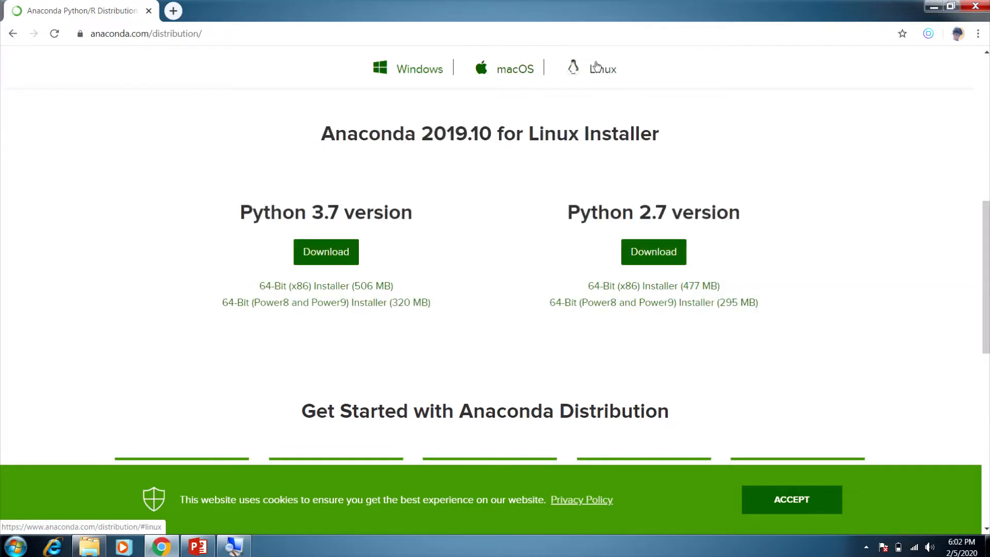
{"action": "left_click", "coordinate": [421, 72]}
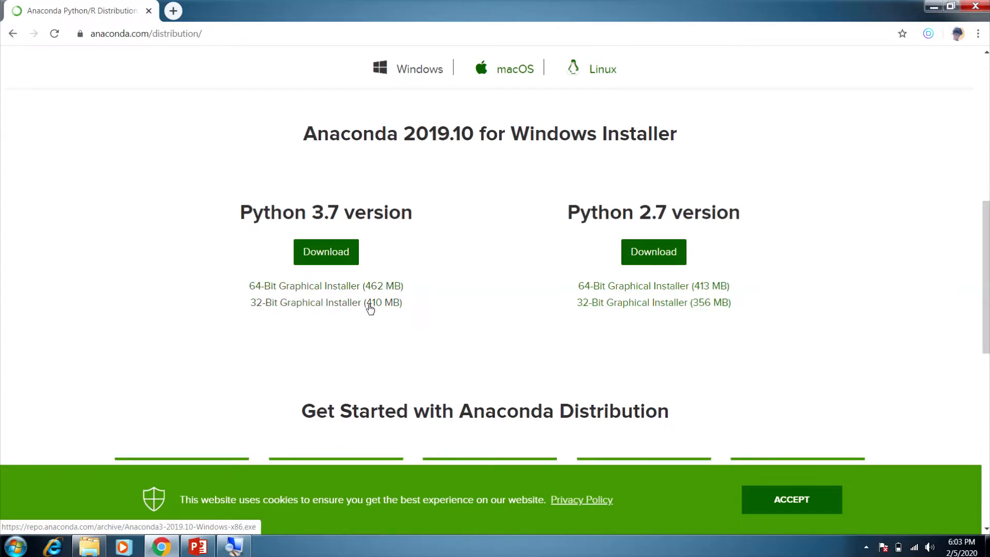
- Start downloading the Python 3.7 64-Bit Graphical Installer for Windows and cancel that download
{"action": "left_click", "coordinate": [285, 287]}
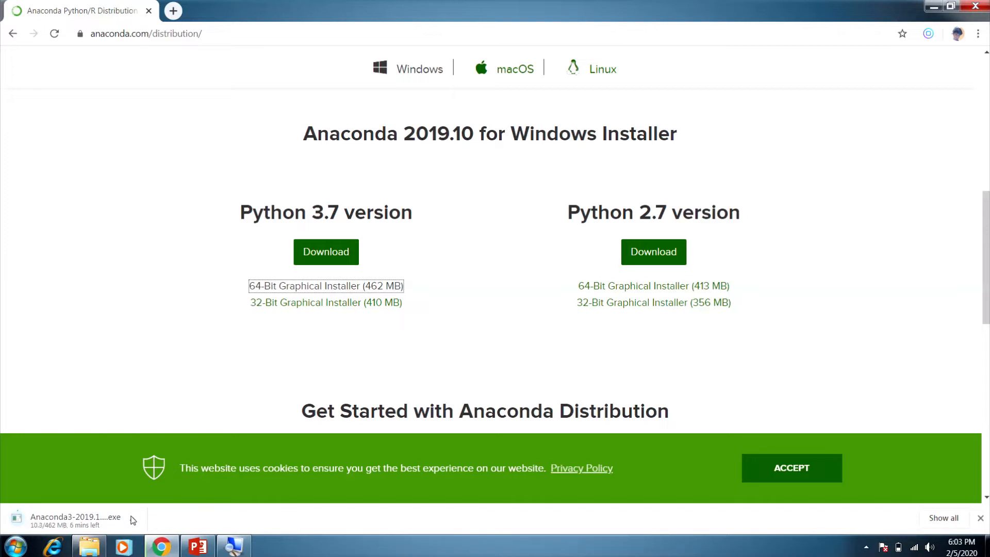
{"action": "left_click", "coordinate": [134, 522]}
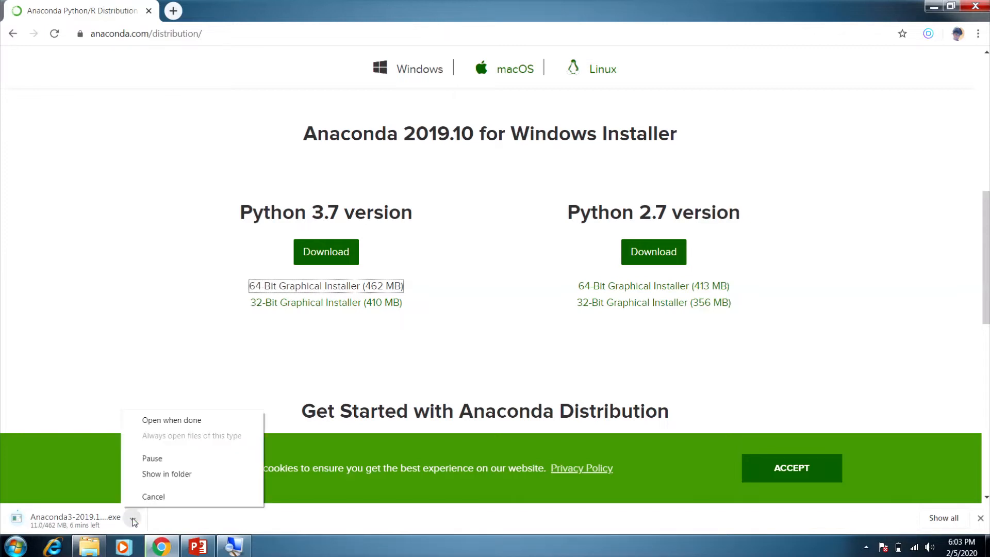
{"action": "left_click", "coordinate": [147, 497]}
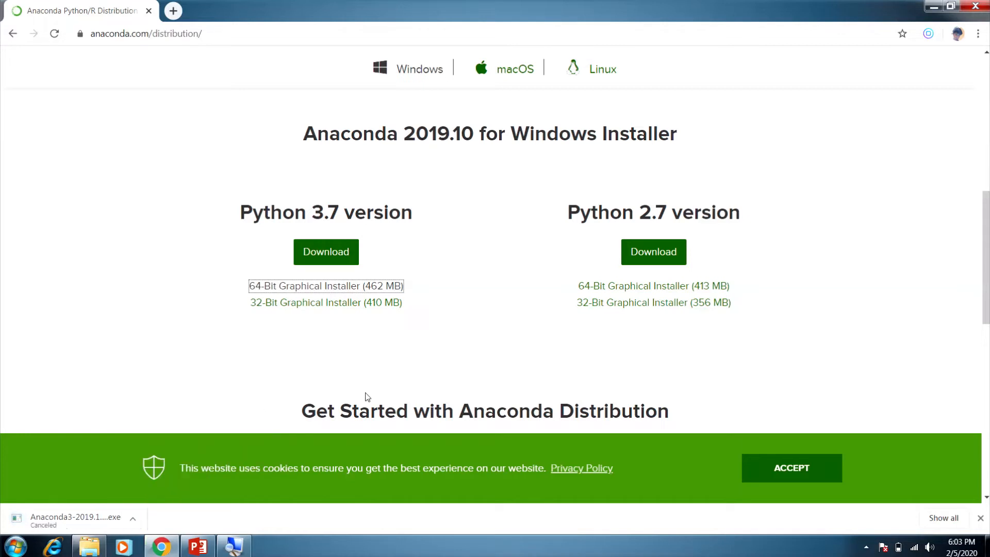
- Open the Downloads folder in Windows Explorer and refresh its contents
{"action": "left_click", "coordinate": [931, 5]}
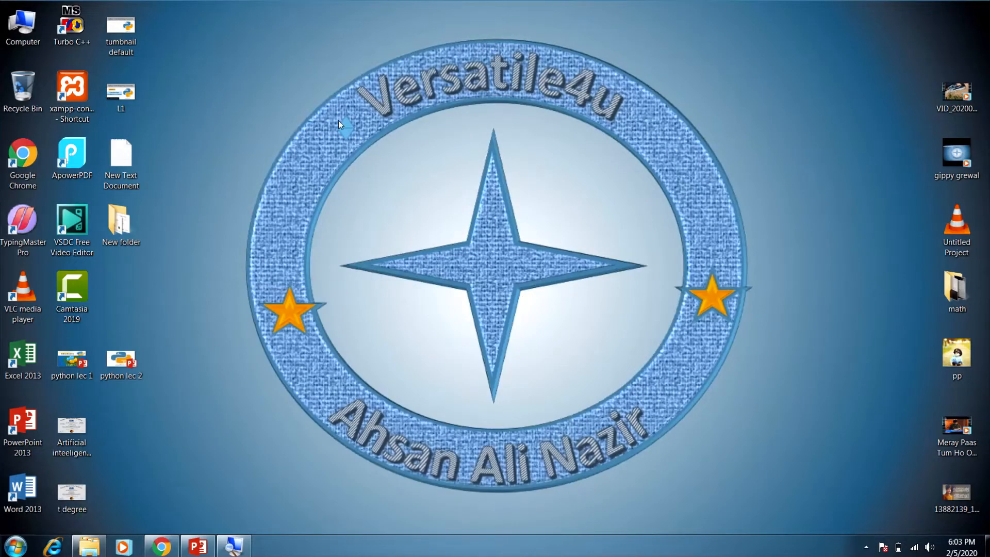
{"action": "double_click", "coordinate": [15, 35]}
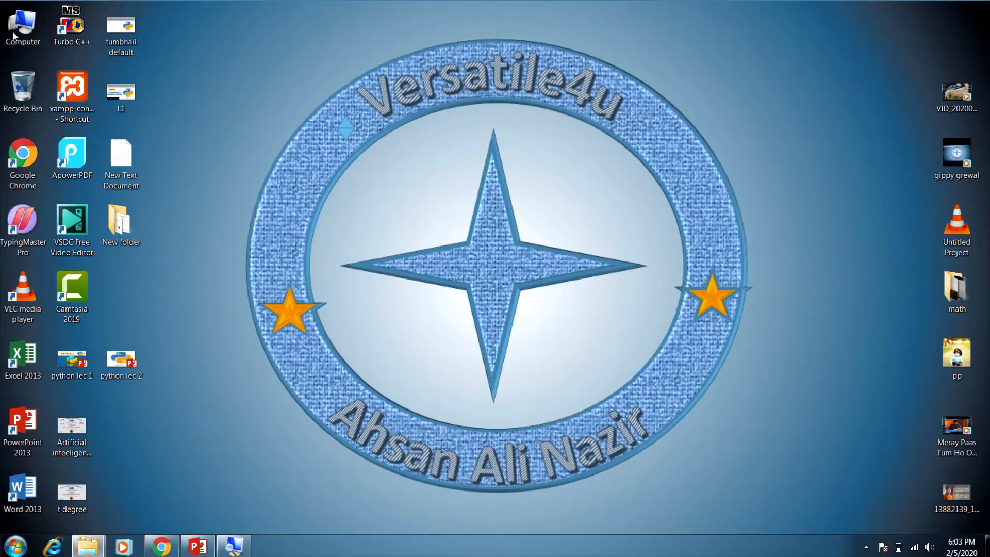
{"action": "left_click", "coordinate": [62, 97]}
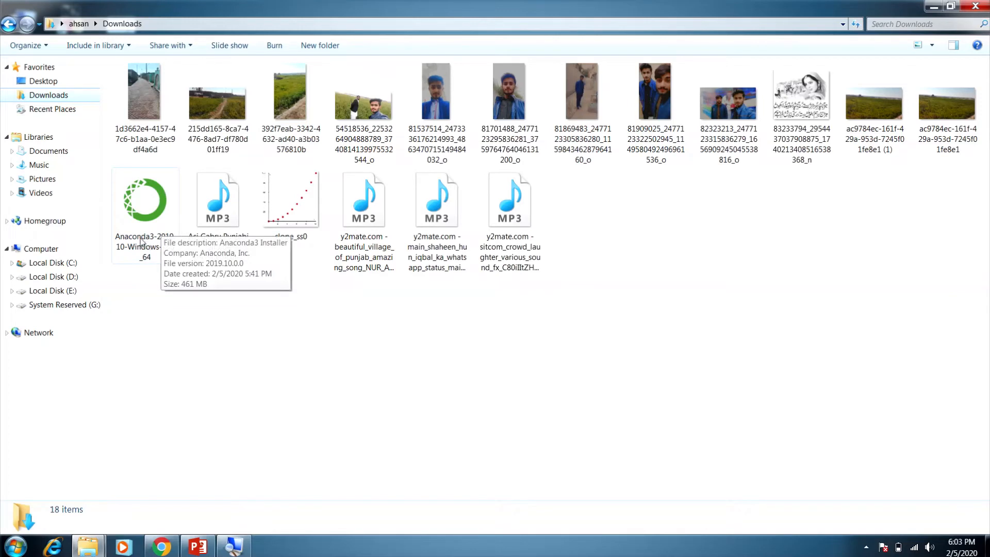
{"action": "right_click", "coordinate": [153, 271]}
{"action": "left_click", "coordinate": [175, 316]}
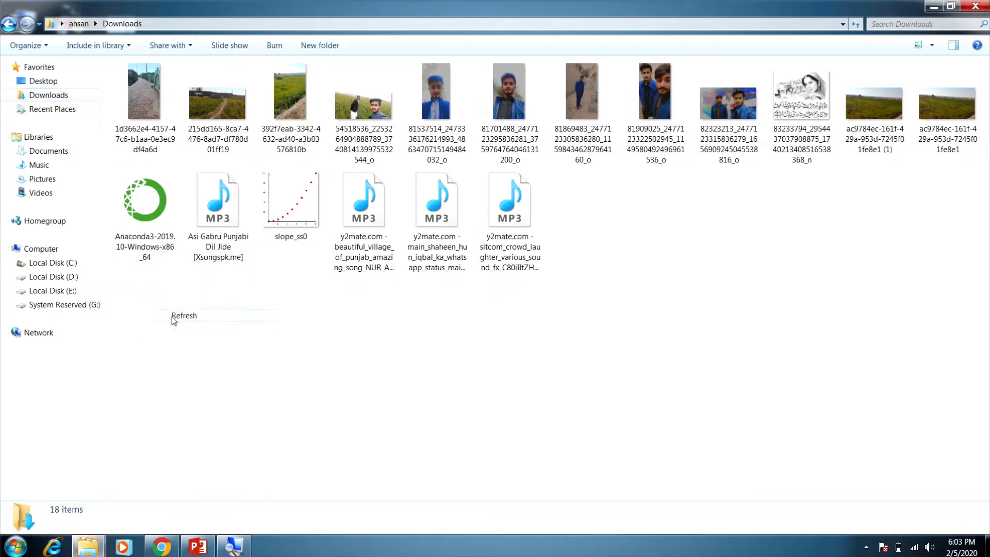
- Run the Anaconda3-2019.10-Windows-x86_64 installer and accept its license agreement
{"action": "left_click", "coordinate": [149, 246]}
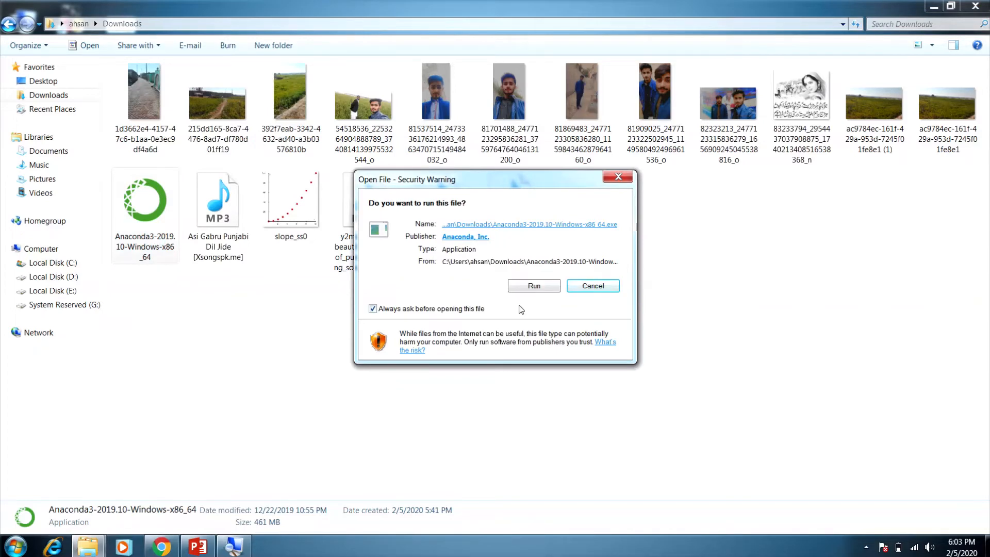
{"action": "left_click", "coordinate": [534, 287]}
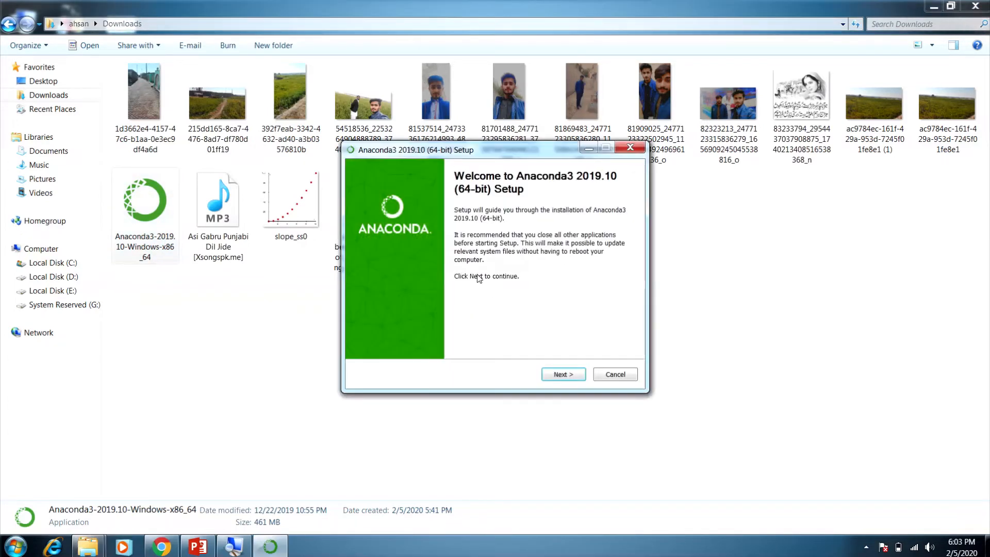
{"action": "left_click", "coordinate": [563, 376]}
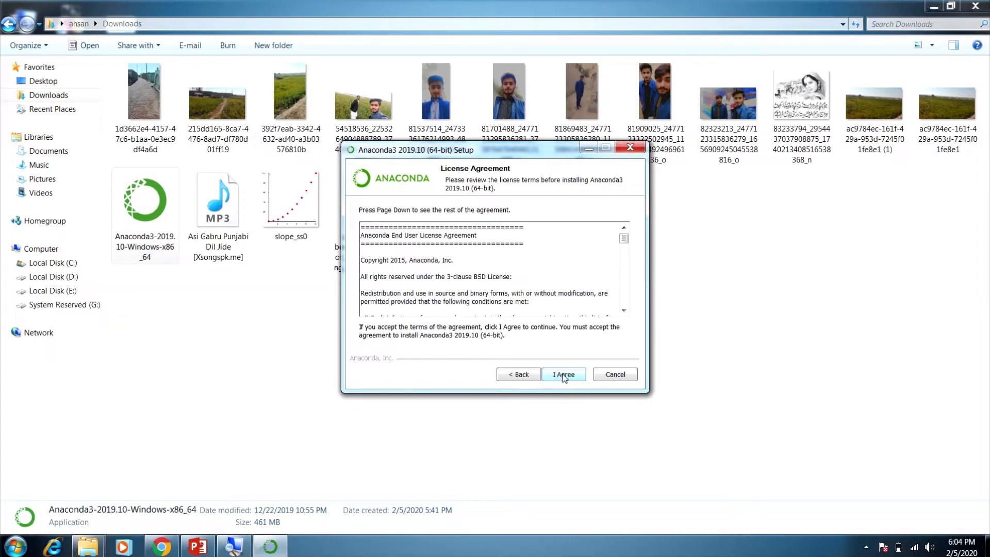
{"action": "left_click", "coordinate": [564, 375]}
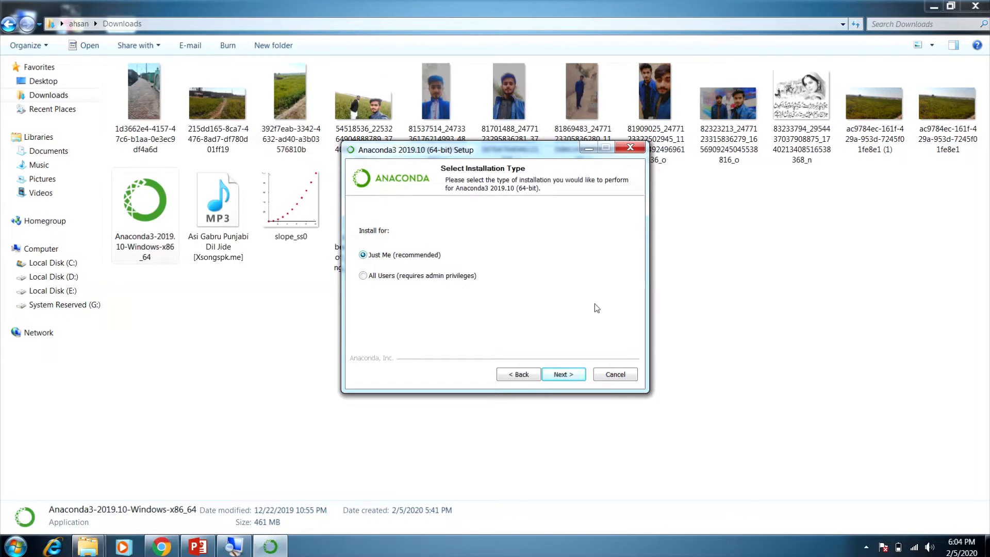
- Choose installation for Just Me and try to continue with the default Anaconda3 destination folder
{"action": "left_click", "coordinate": [561, 373]}
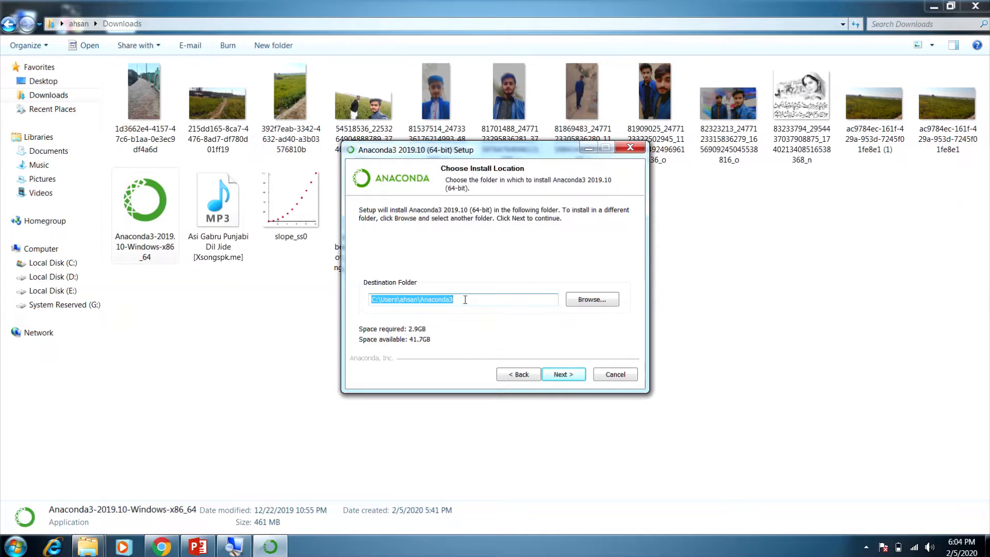
{"action": "left_click", "coordinate": [563, 375]}
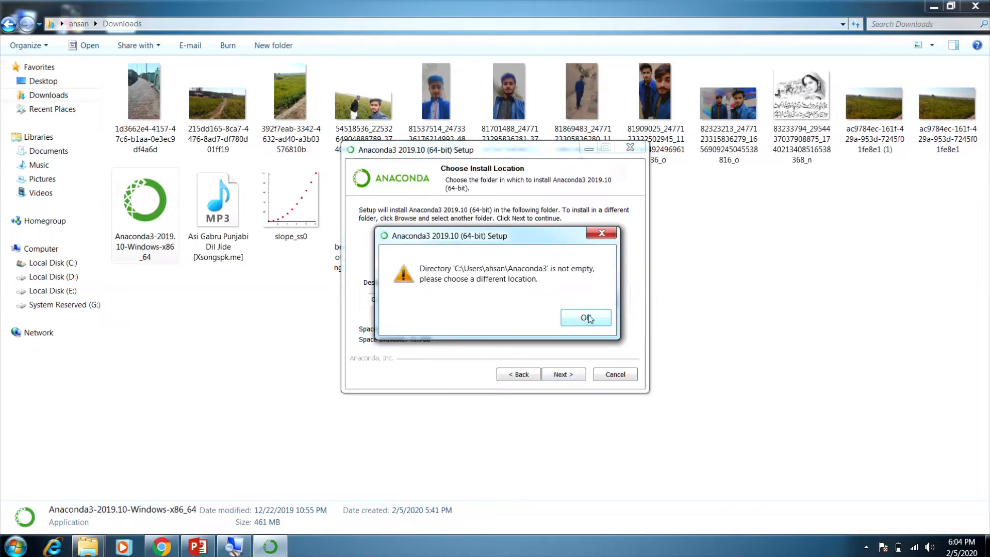
{"action": "left_click", "coordinate": [588, 318]}
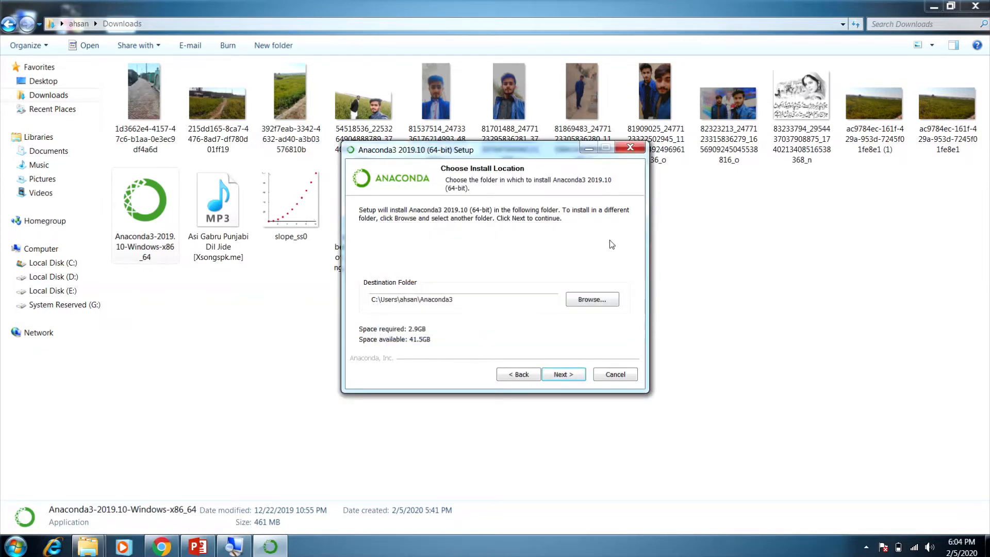
- Switch to the PowerPoint slide show and review the slides on the remaining Anaconda setup pages and the "Failed to create menus" error
{"action": "left_click", "coordinate": [585, 149]}
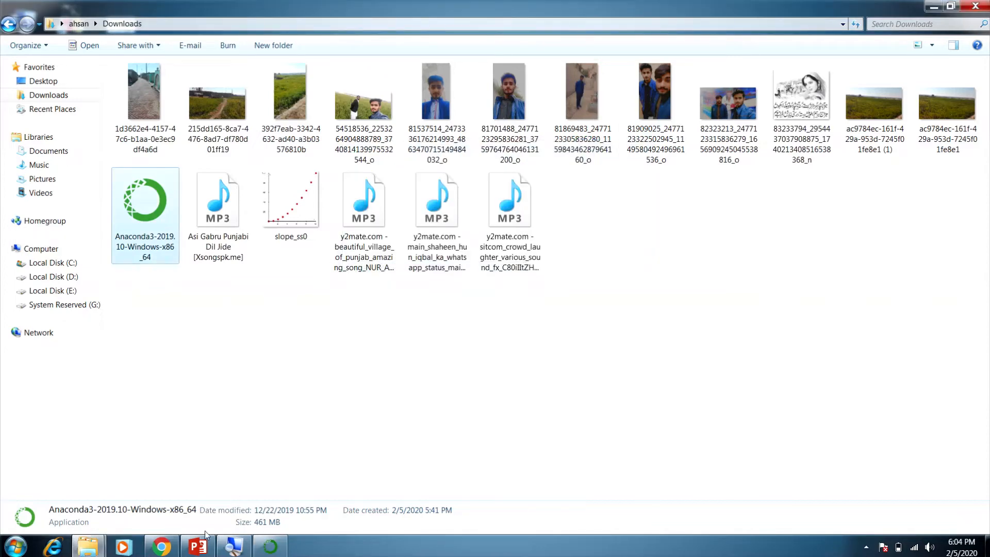
{"action": "left_click", "coordinate": [195, 548]}
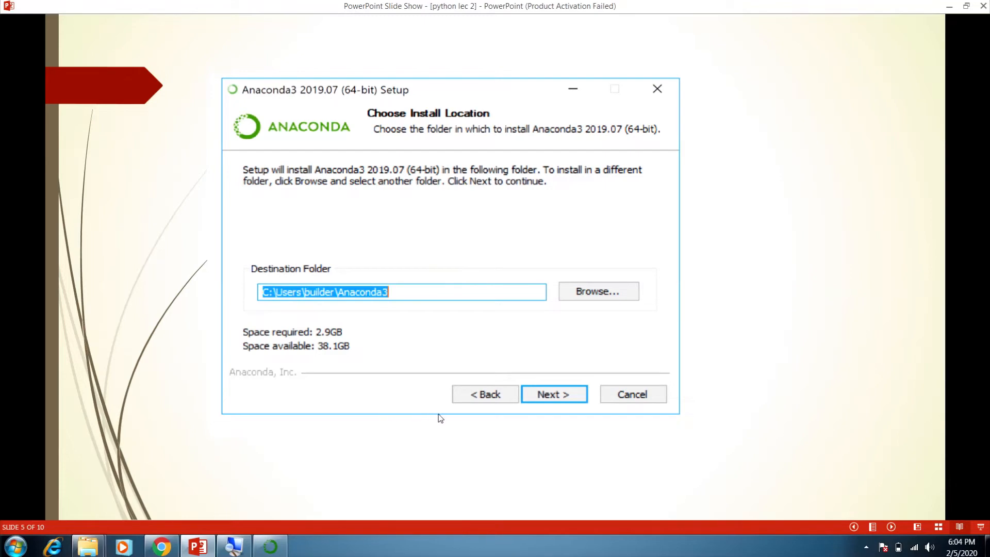
{"action": "left_click", "coordinate": [548, 398]}
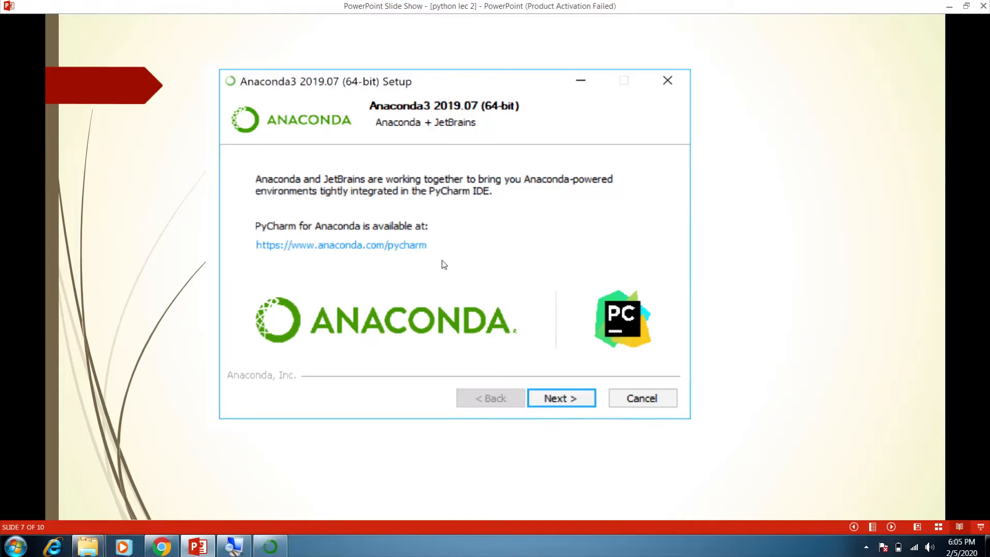
{"action": "left_click", "coordinate": [563, 401]}
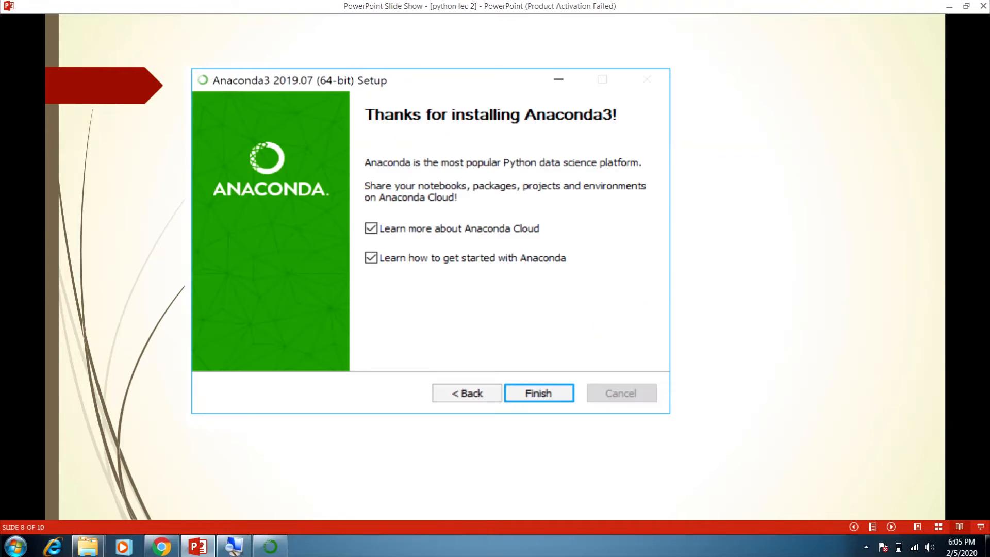
{"action": "key", "text": "Right"}
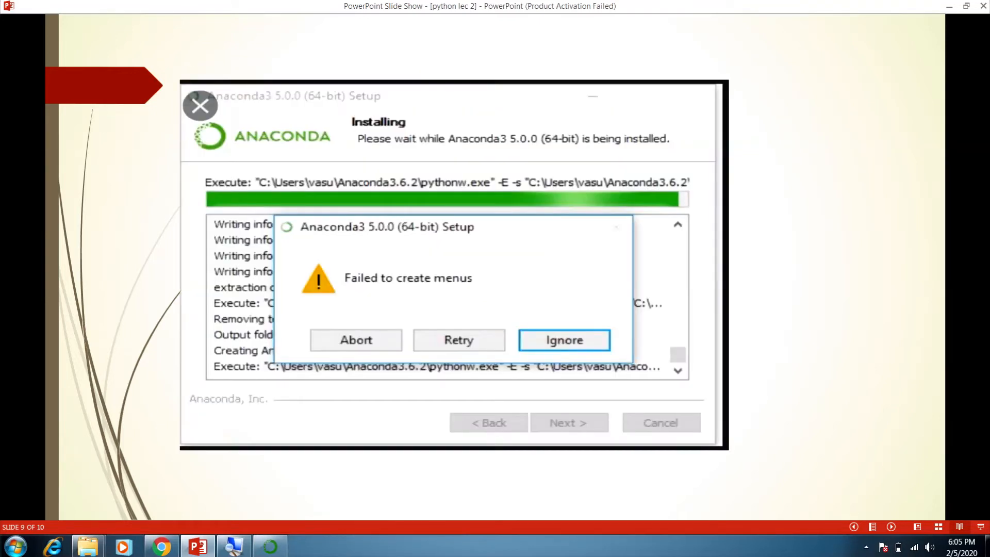
{"action": "key", "text": "Left"}
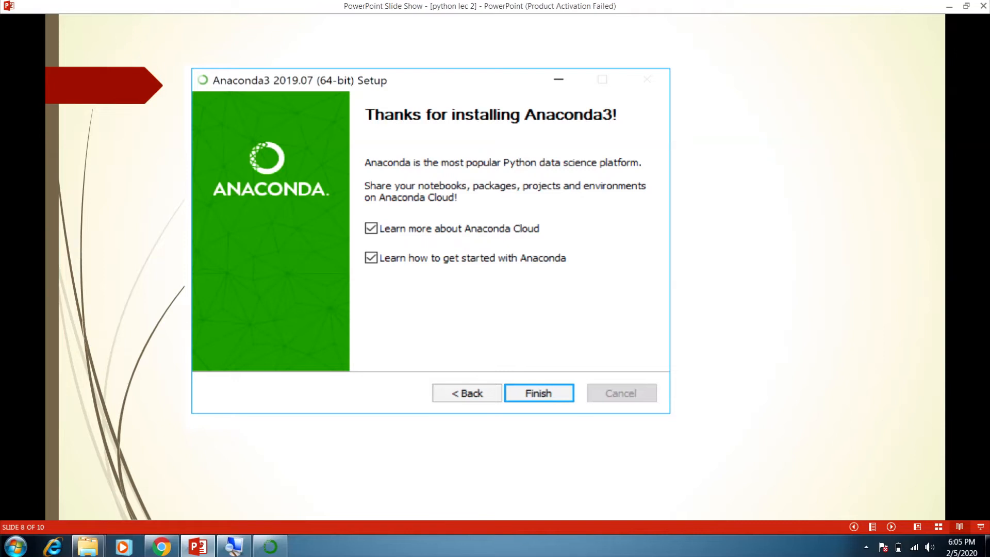
{"action": "key", "text": "Right"}
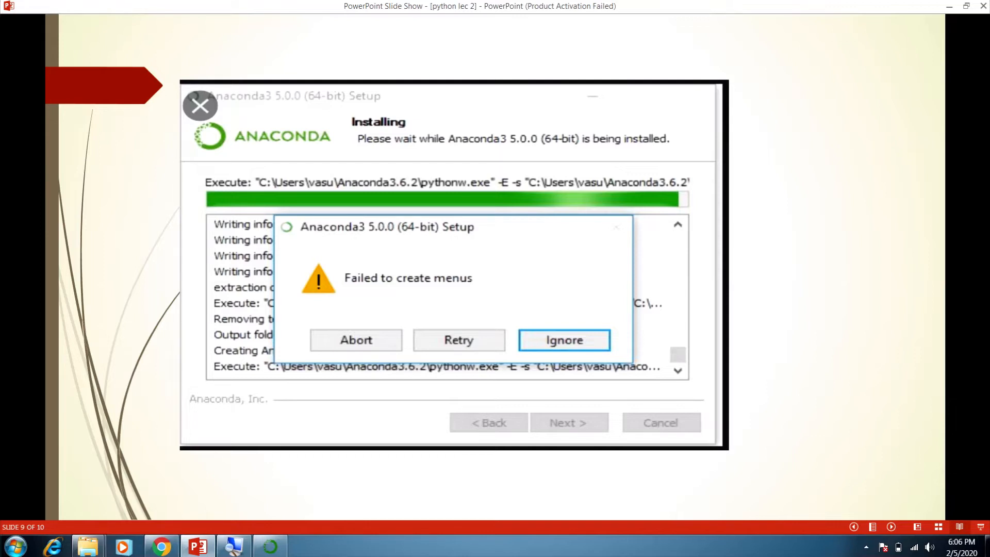
- Switch to Chrome, search Google for "anaconda archive" and open the Anaconda installer archive
{"action": "left_click", "coordinate": [161, 547]}
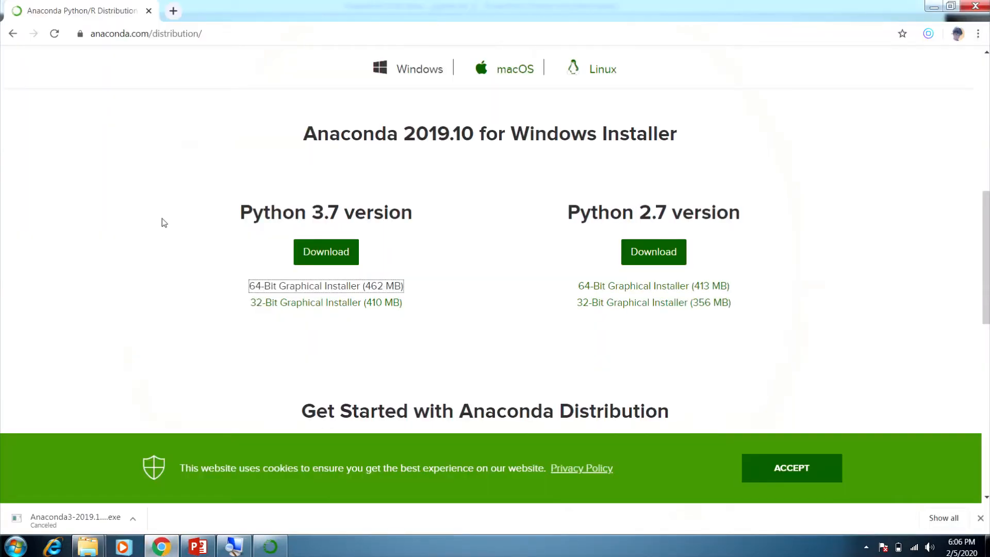
{"action": "left_click", "coordinate": [10, 37]}
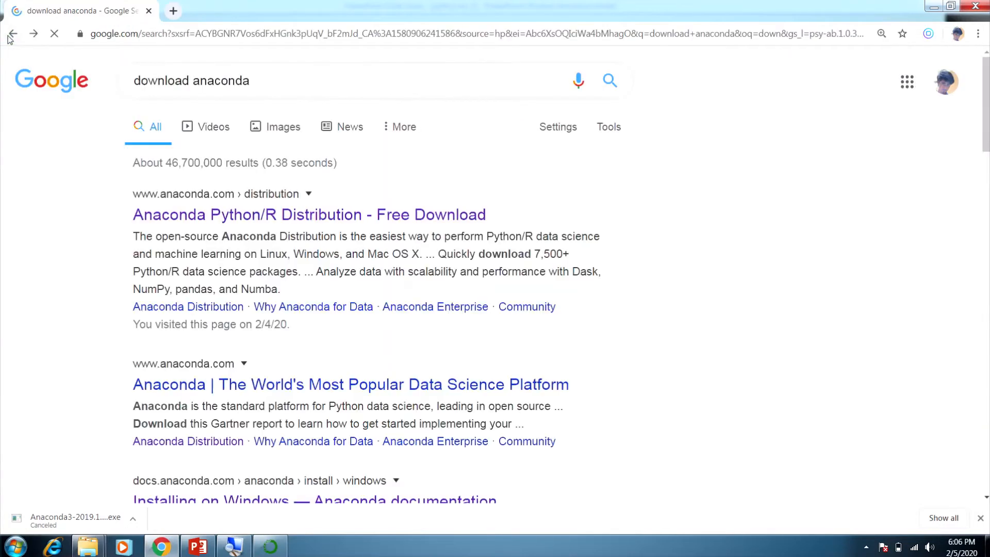
{"action": "left_click", "coordinate": [261, 79]}
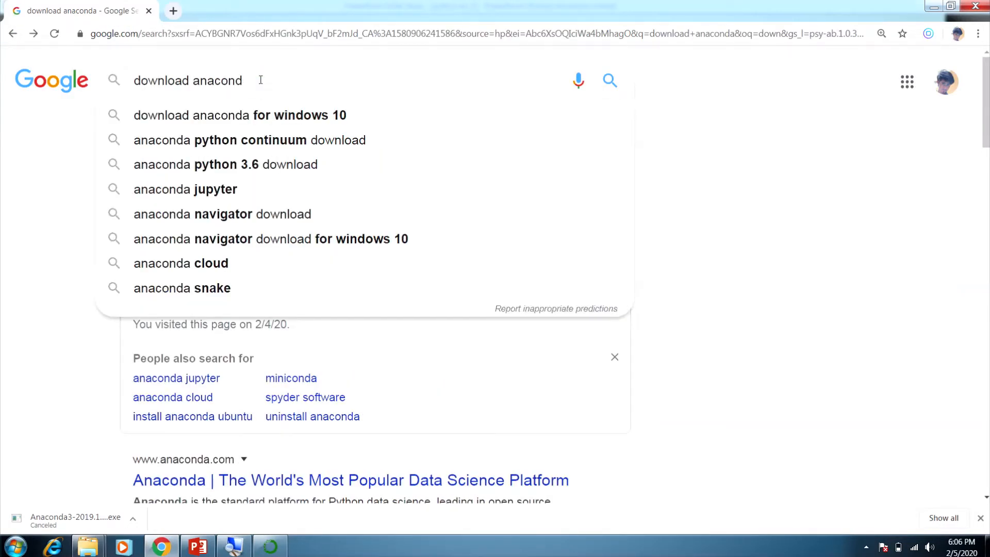
{"action": "type", "text": "a"}
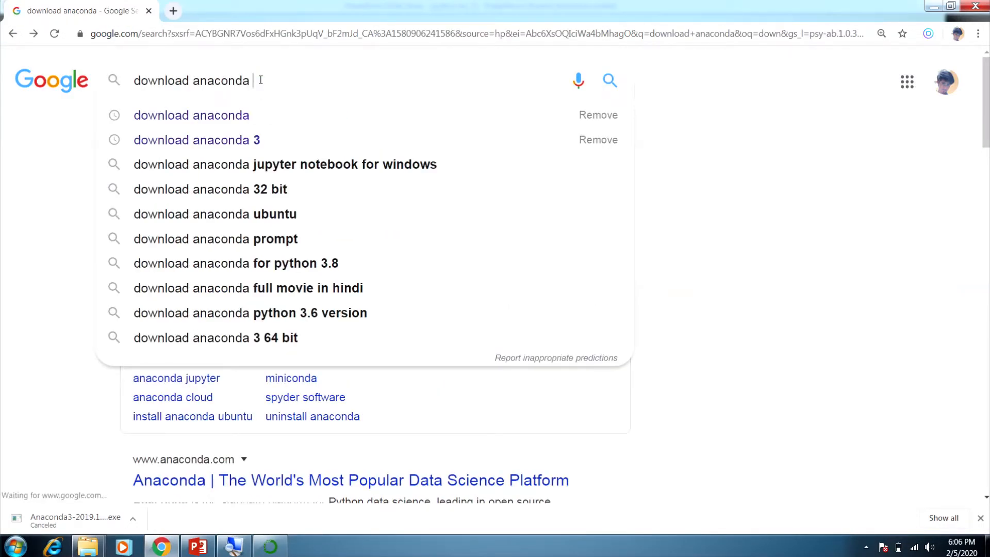
{"action": "key", "text": "BackSpace"}
{"action": "key", "text": "BackSpace"}
{"action": "key", "text": "BackSpace"}
{"action": "key", "text": "BackSpace"}
{"action": "key", "text": "BackSpace"}
{"action": "key", "text": "BackSpace"}
{"action": "key", "text": "BackSpace"}
{"action": "key", "text": "BackSpace"}
{"action": "key", "text": "BackSpace"}
{"action": "key", "text": "BackSpace"}
{"action": "key", "text": "BackSpace"}
{"action": "key", "text": "BackSpace"}
{"action": "key", "text": "BackSpace"}
{"action": "key", "text": "BackSpace"}
{"action": "key", "text": "BackSpace"}
{"action": "key", "text": "BackSpace"}
{"action": "key", "text": "BackSpace"}
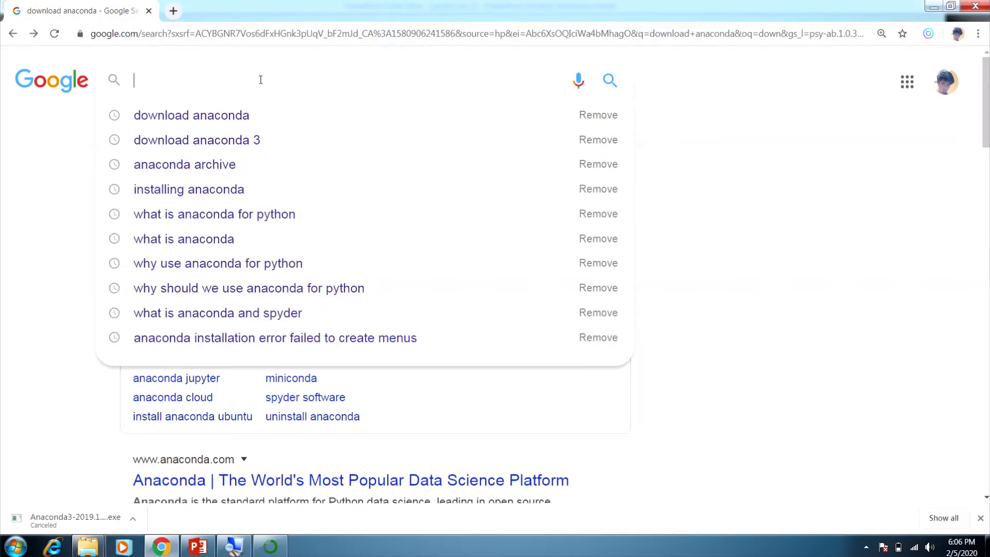
{"action": "type", "text": "anacond"}
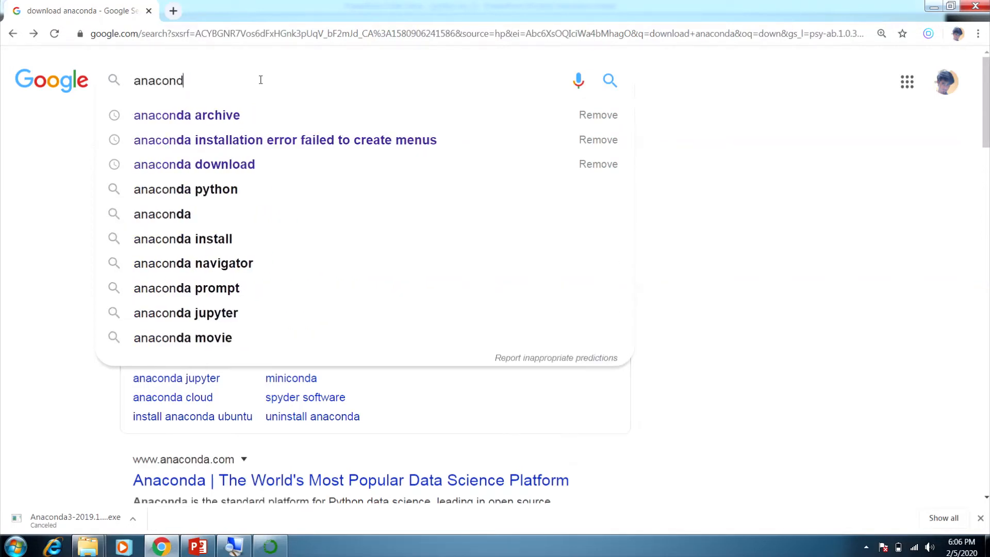
{"action": "type", "text": "a ar"}
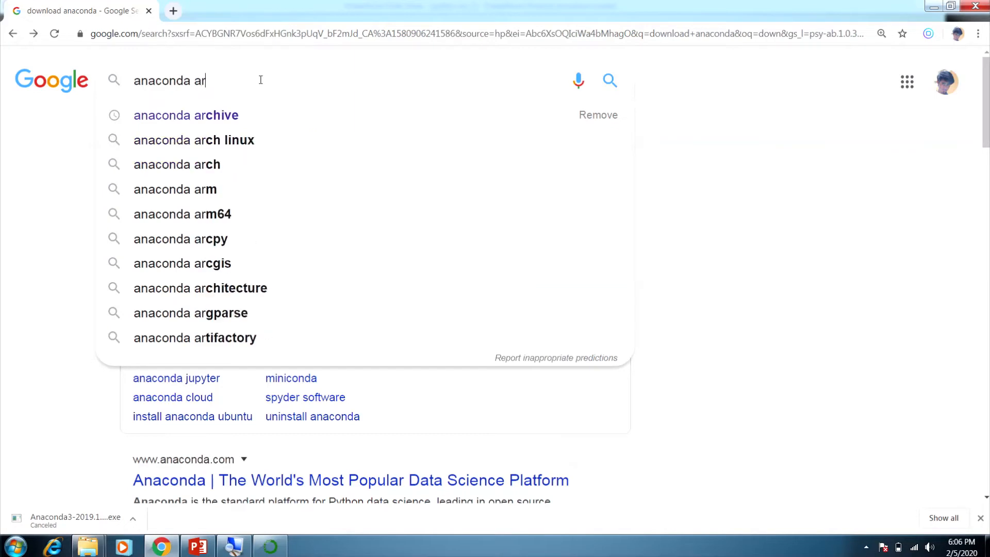
{"action": "left_click", "coordinate": [217, 117]}
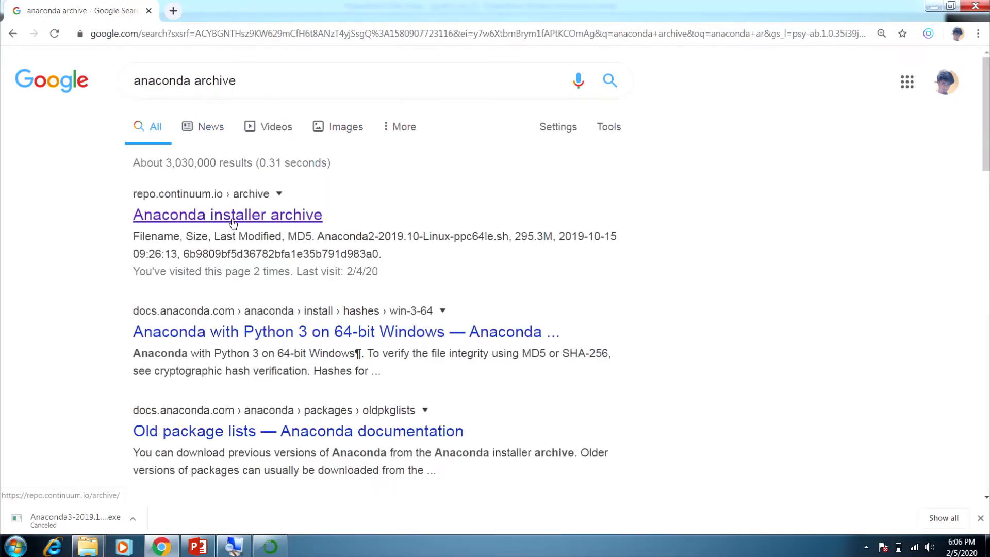
{"action": "left_click", "coordinate": [249, 221]}
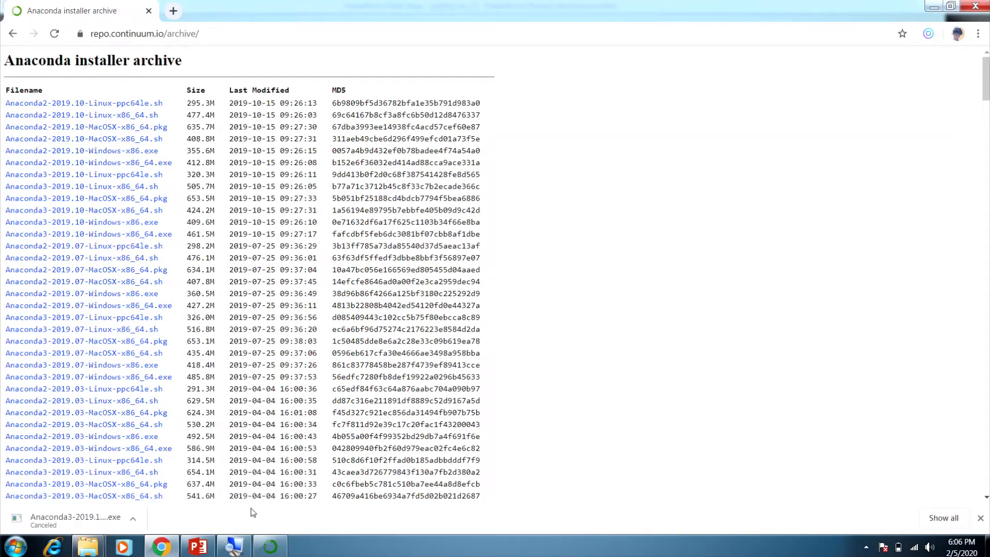
- Magnify the installer archive list to 200% with Magnifier to examine the available versions, and close Magnifier
{"action": "mouse_move", "coordinate": [270, 546]}
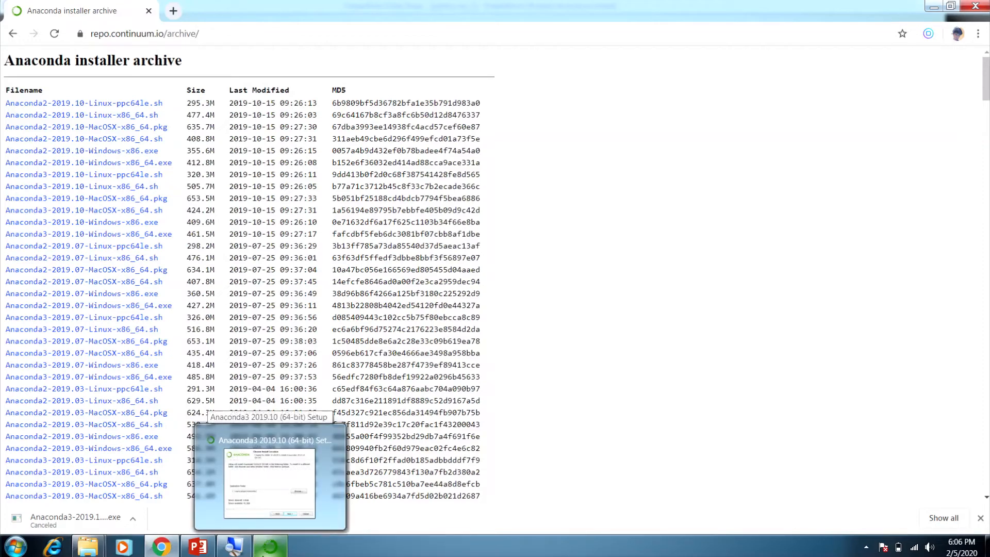
{"action": "left_click", "coordinate": [249, 552]}
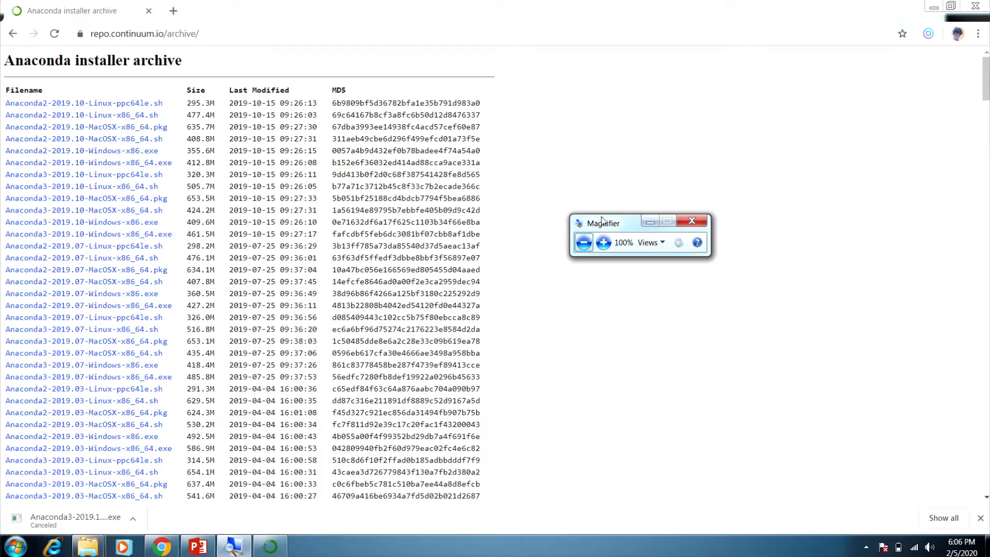
{"action": "left_click_drag", "start_coordinate": [601, 221], "coordinate": [29, 263]}
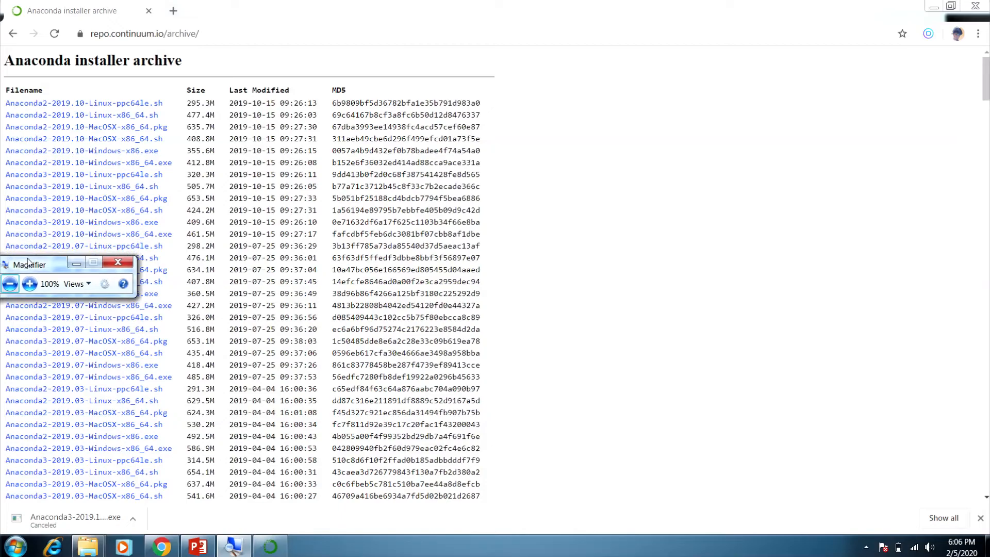
{"action": "left_click", "coordinate": [30, 284]}
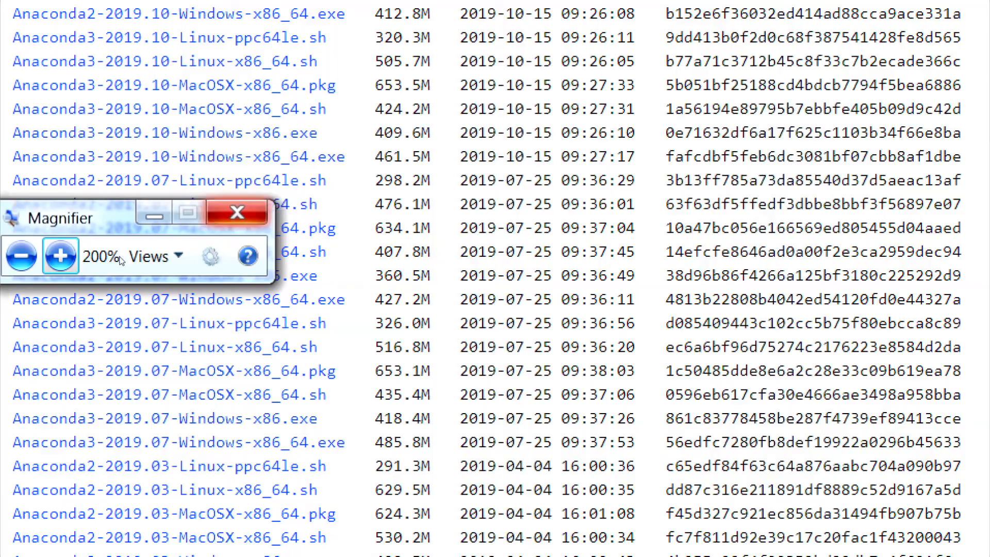
{"action": "left_click", "coordinate": [237, 212]}
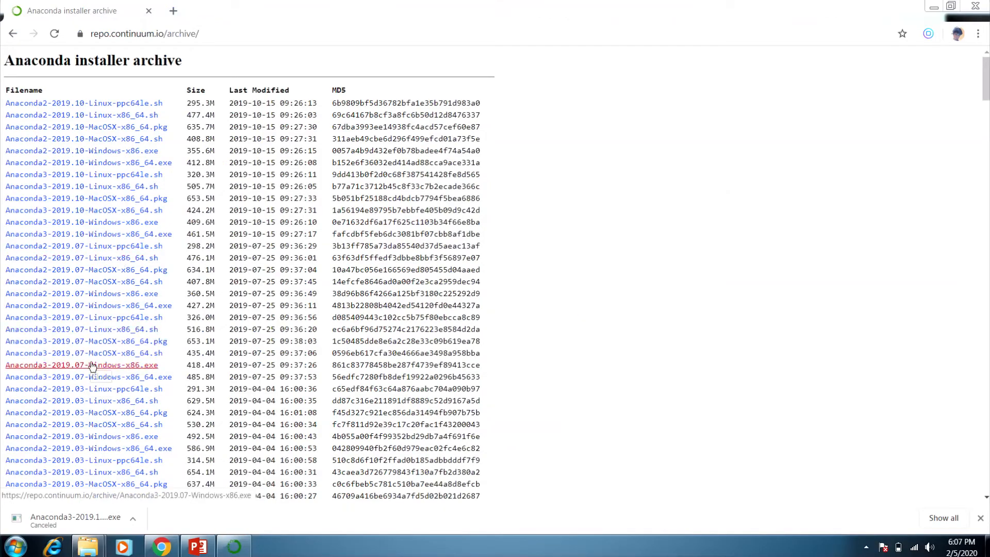
- Start downloading Anaconda3-2019.07-Windows-x86_64.exe from the archive and cancel the download
{"action": "left_click", "coordinate": [83, 377]}
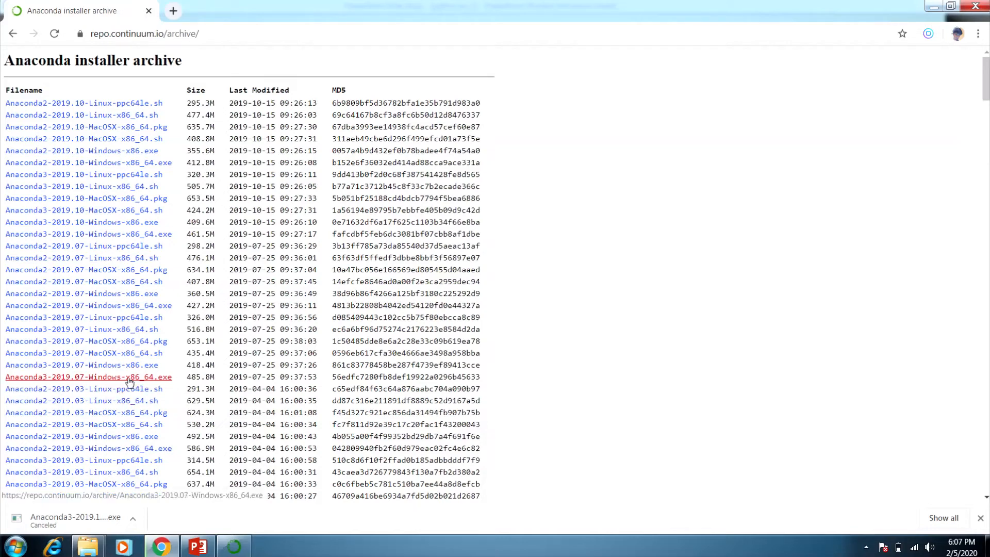
{"action": "left_click", "coordinate": [129, 380]}
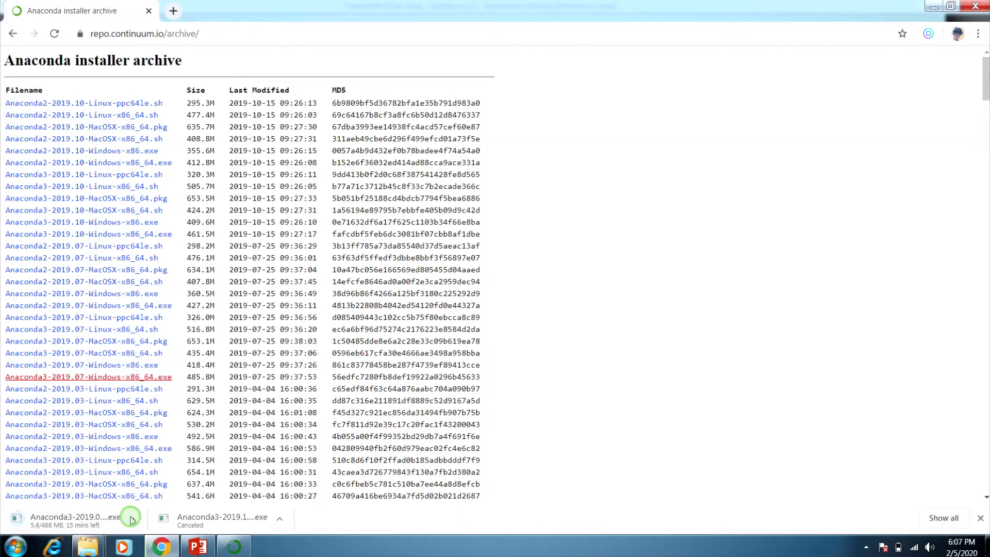
{"action": "left_click", "coordinate": [132, 520]}
{"action": "left_click", "coordinate": [149, 495]}
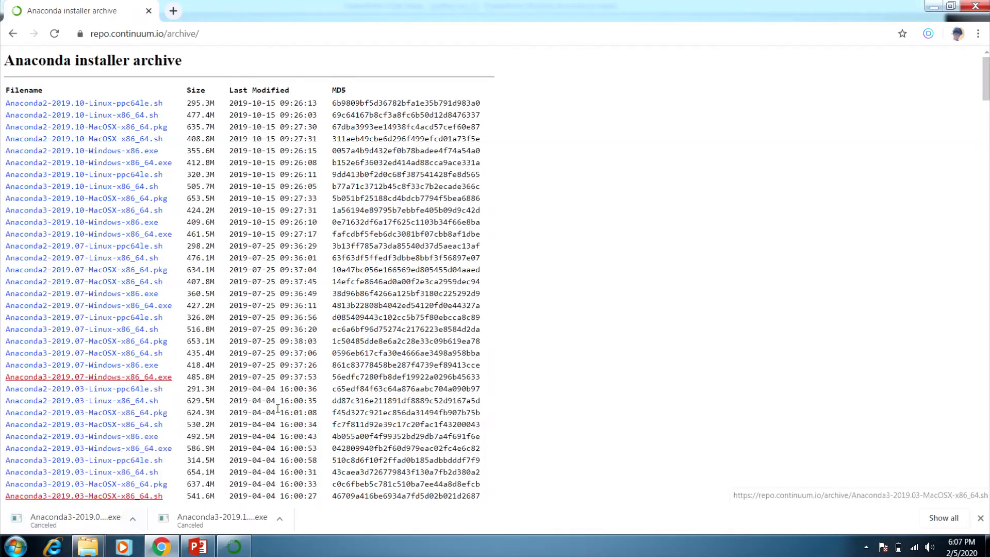
- Return to the PowerPoint slide show and review the slides on install location, advanced options and finishing the Anaconda3 2019.07 setup
{"action": "left_click", "coordinate": [932, 6]}
{"action": "key", "text": "Left"}
{"action": "key", "text": "Left"}
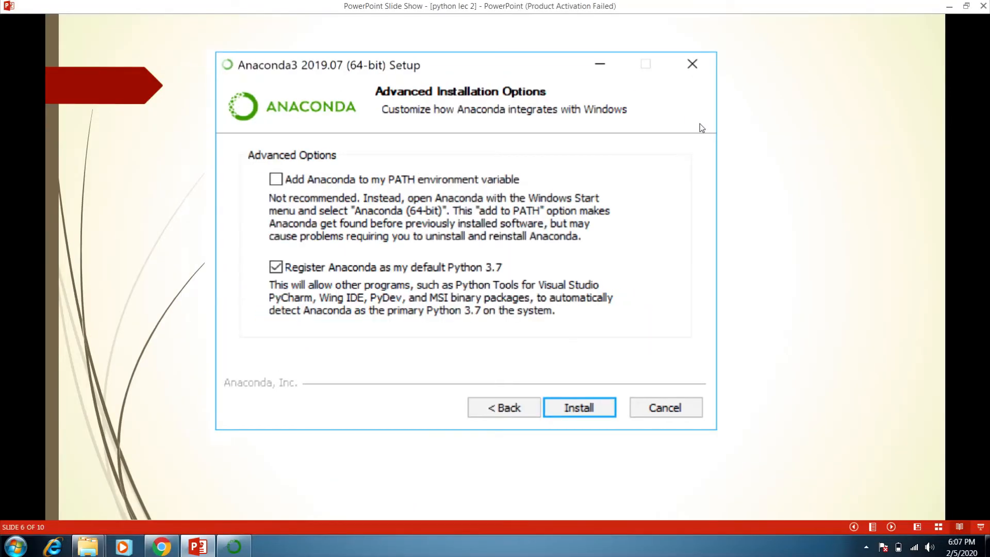
{"action": "key", "text": "Left"}
{"action": "key", "text": "Left"}
{"action": "key", "text": "Right"}
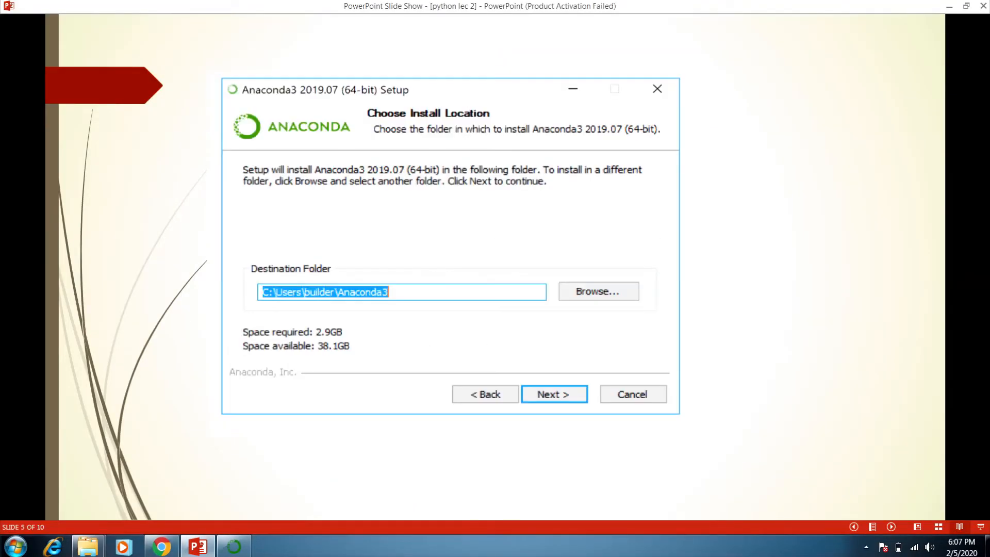
{"action": "key", "text": "Right"}
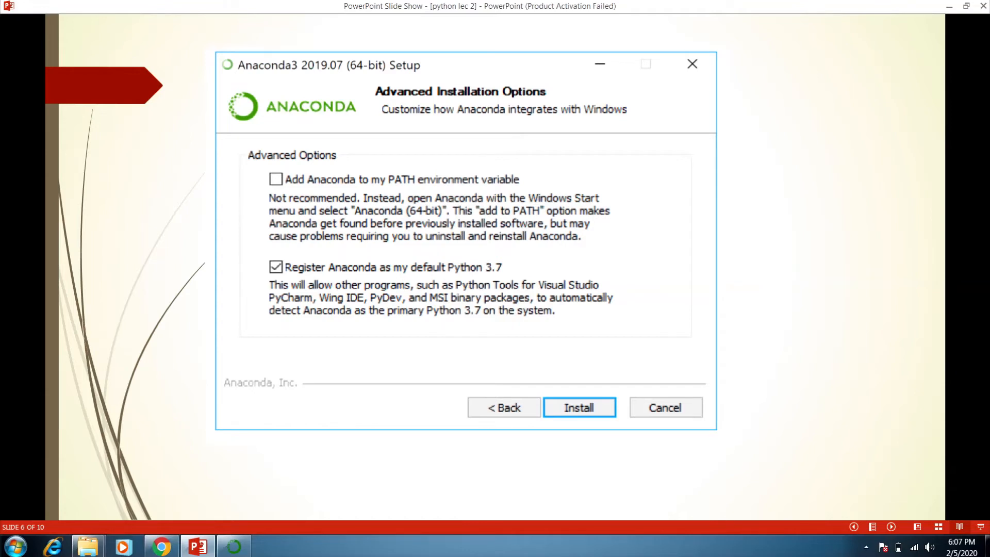
{"action": "key", "text": "Right"}
{"action": "key", "text": "Right"}
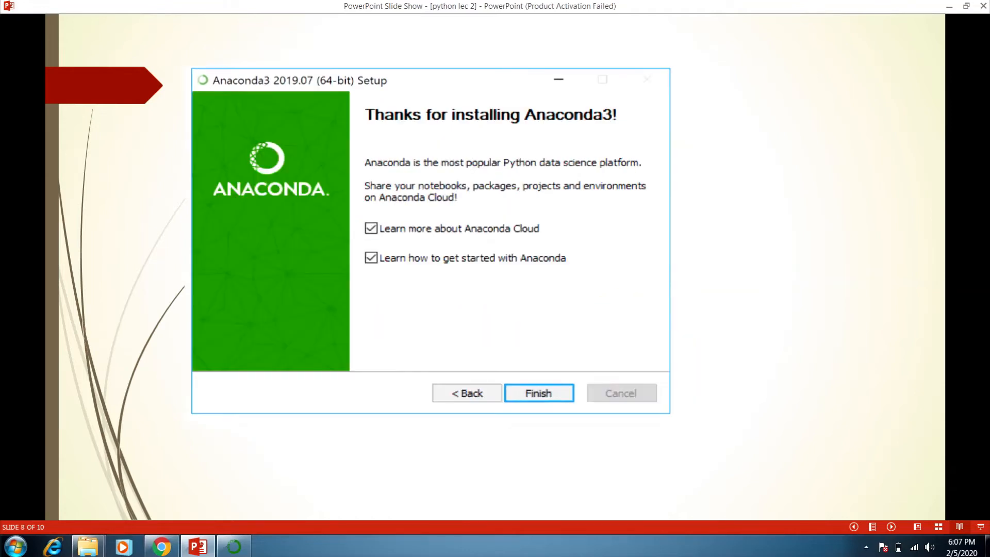
- Minimize the slide show and the Downloads window, and refresh the desktop
{"action": "left_click", "coordinate": [947, 7]}
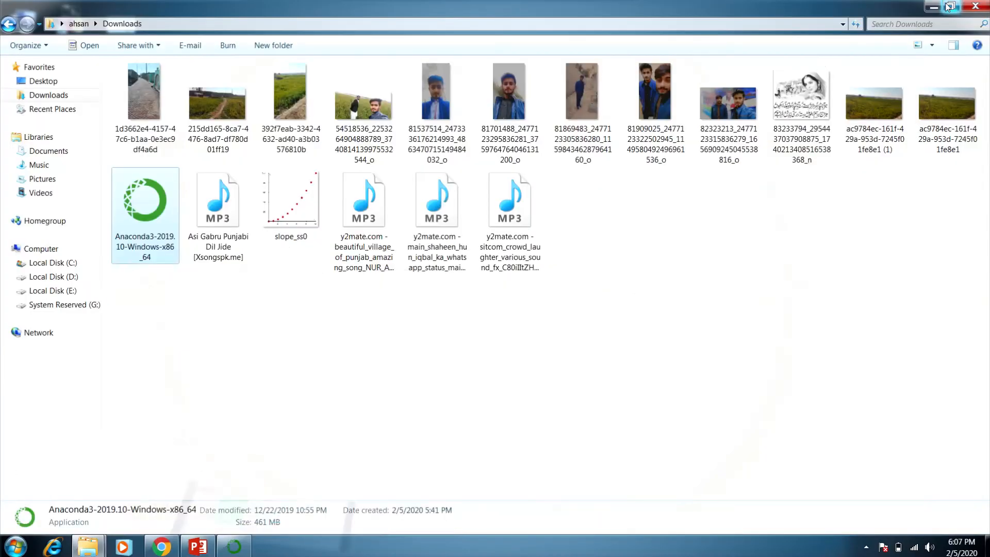
{"action": "left_click", "coordinate": [930, 7]}
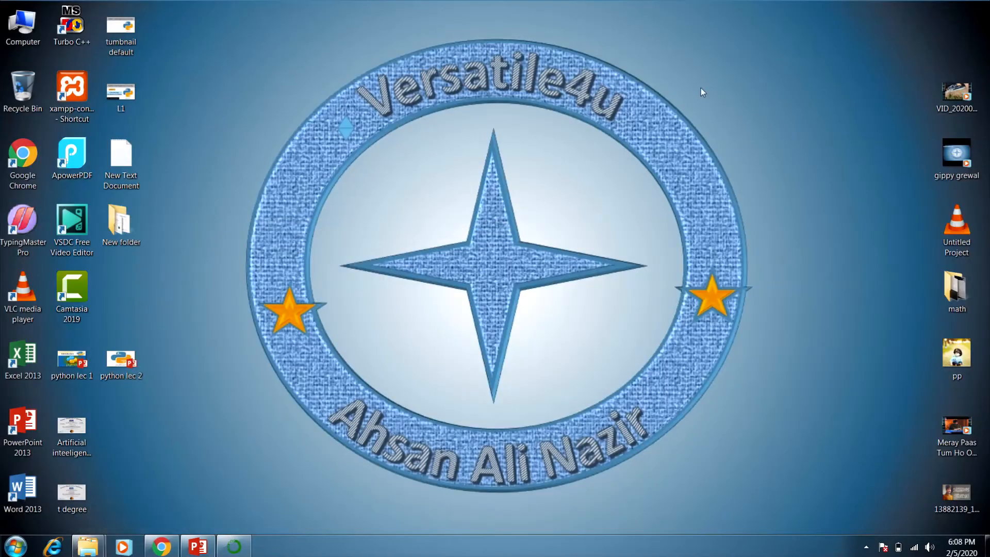
{"action": "right_click", "coordinate": [490, 108]}
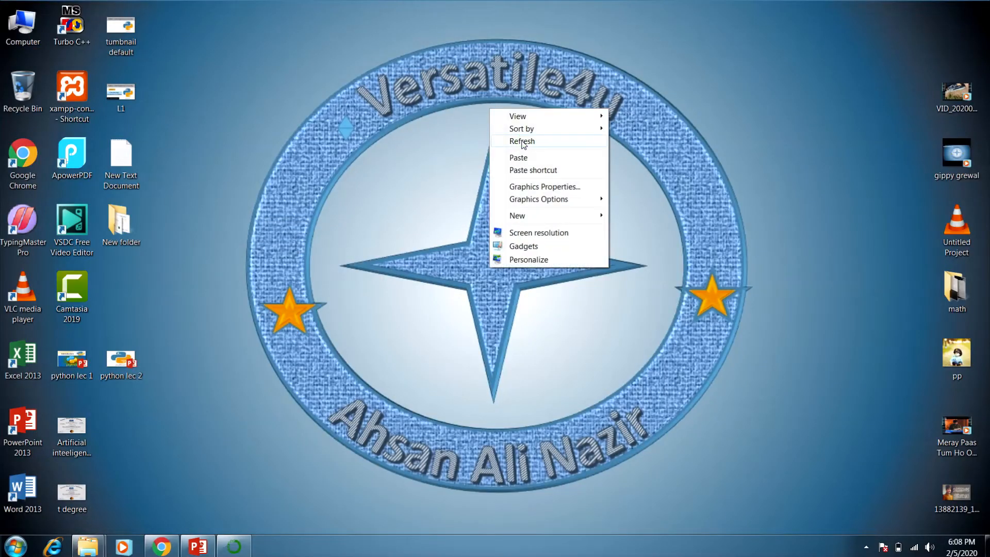
{"action": "left_click", "coordinate": [370, 165]}
{"action": "right_click", "coordinate": [369, 165]}
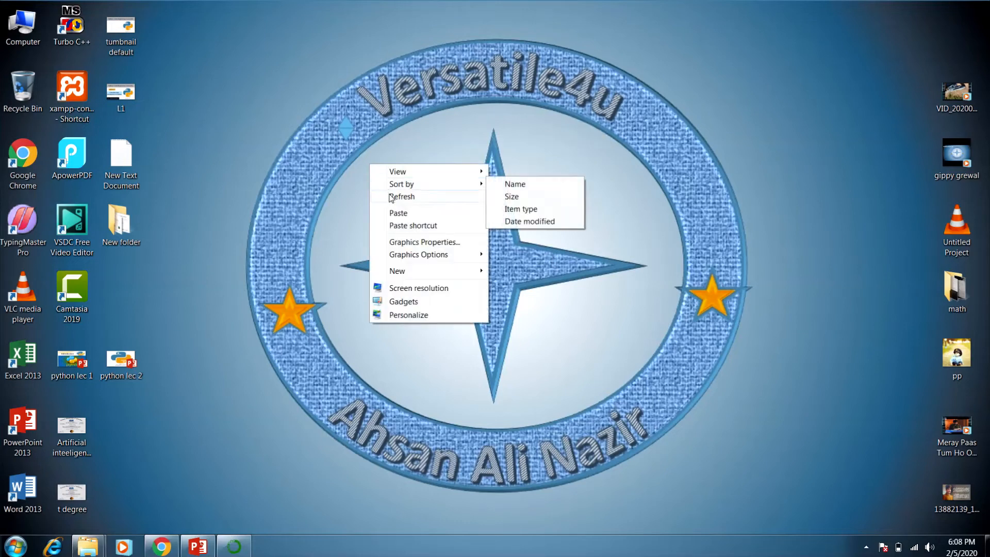
{"action": "left_click", "coordinate": [390, 197]}
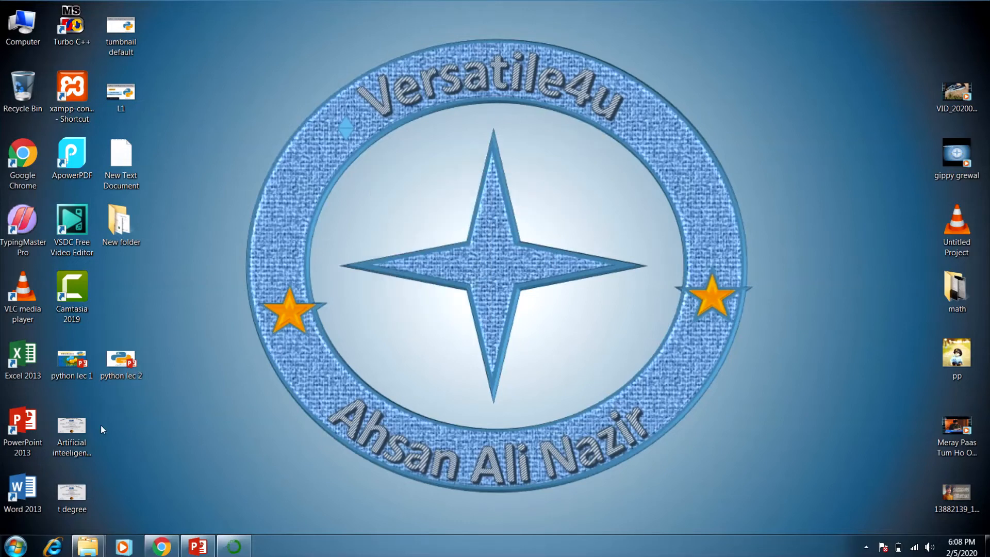
- Search the installed programs for "ana", open Anaconda Navigator and launch Spyder from it
{"action": "left_click", "coordinate": [14, 544]}
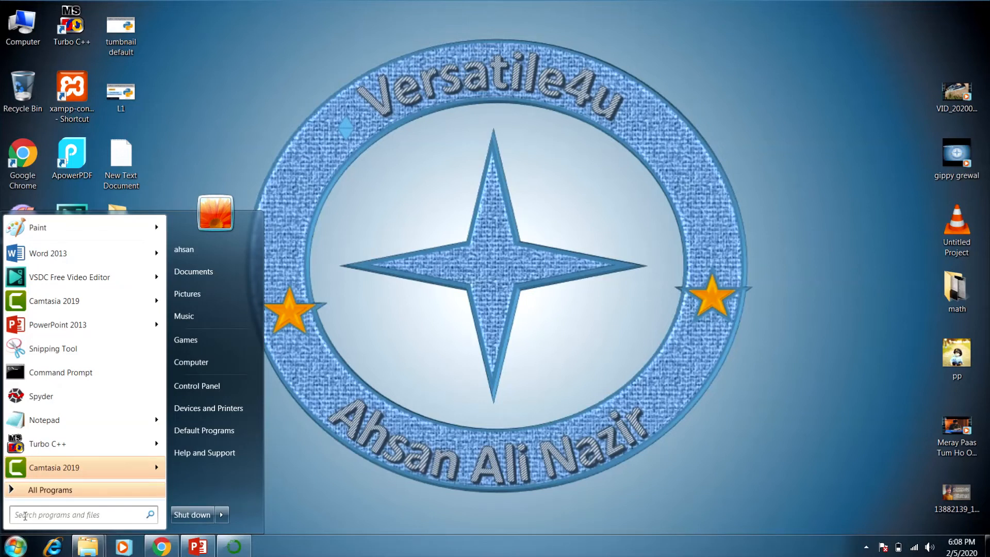
{"action": "type", "text": "ana"}
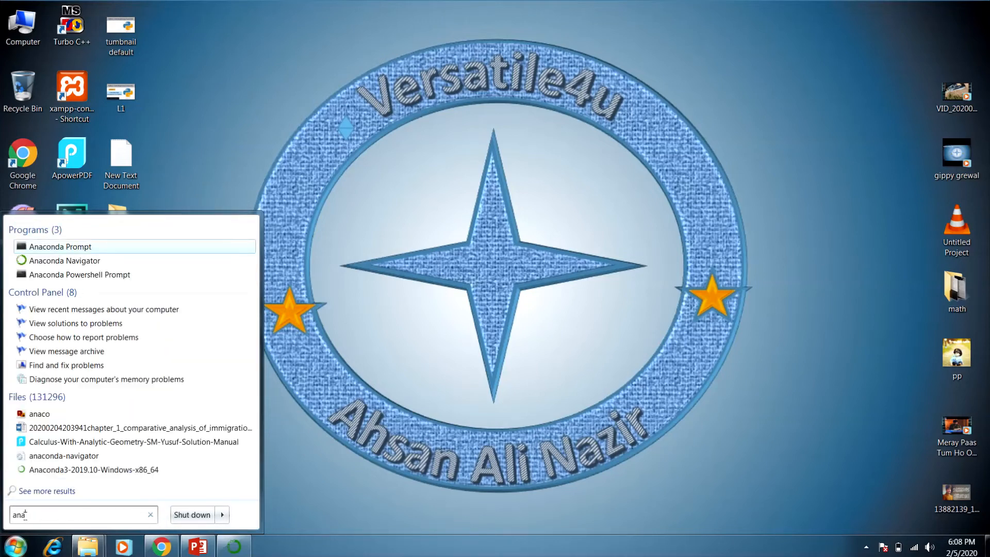
{"action": "left_click", "coordinate": [71, 261]}
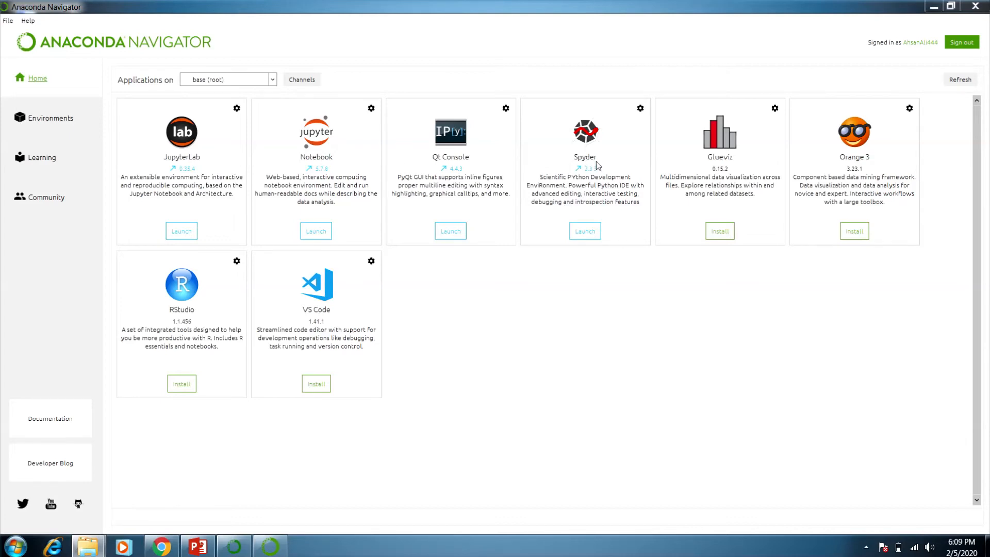
{"action": "left_click", "coordinate": [588, 233]}
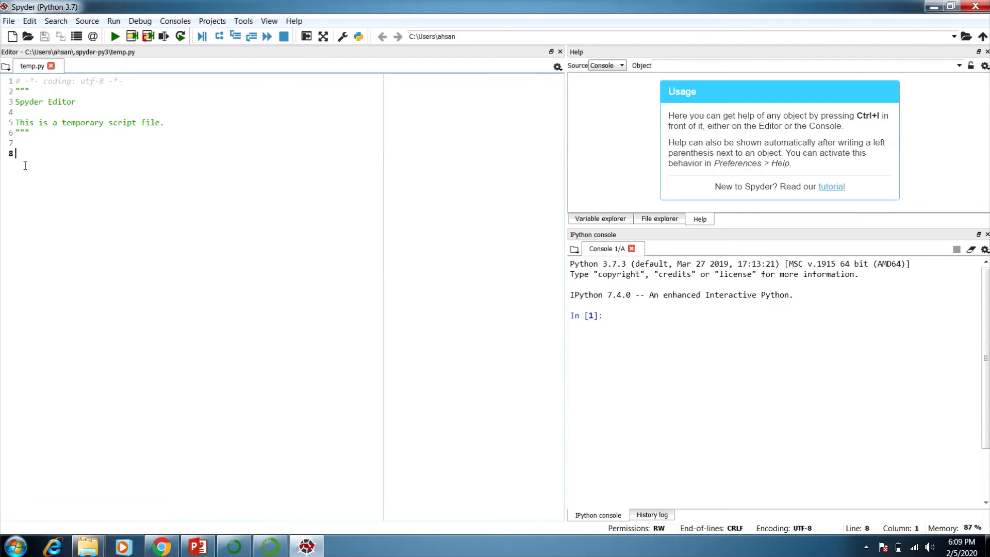
- Enlarge the code text in the Spyder editor
{"action": "key", "text": "ctrl+plus"}
{"action": "key", "text": "ctrl+plus"}
{"action": "key", "text": "ctrl+plus"}
{"action": "key", "text": "ctrl+plus"}
{"action": "key", "text": "ctrl+plus"}
{"action": "key", "text": "ctrl+plus"}
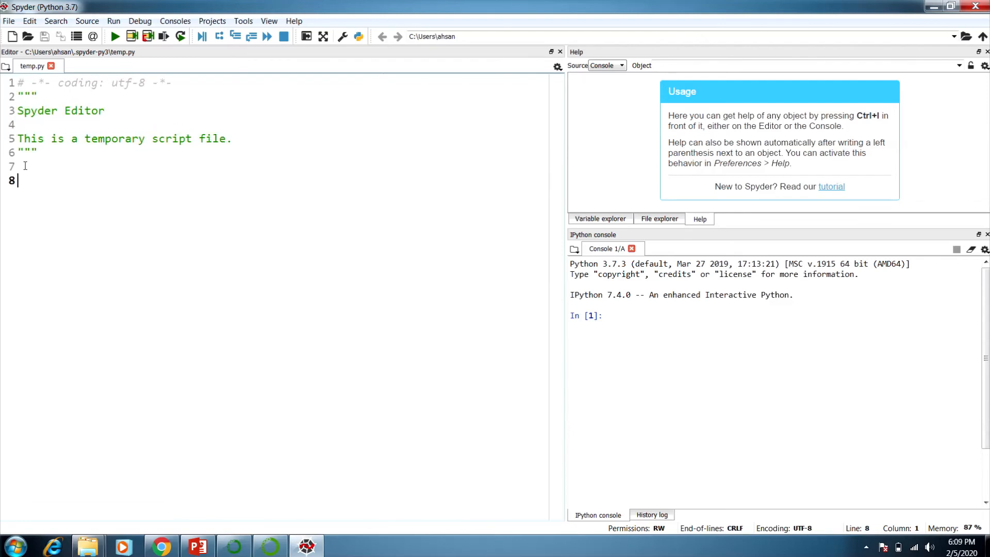
{"action": "key", "text": "ctrl+plus"}
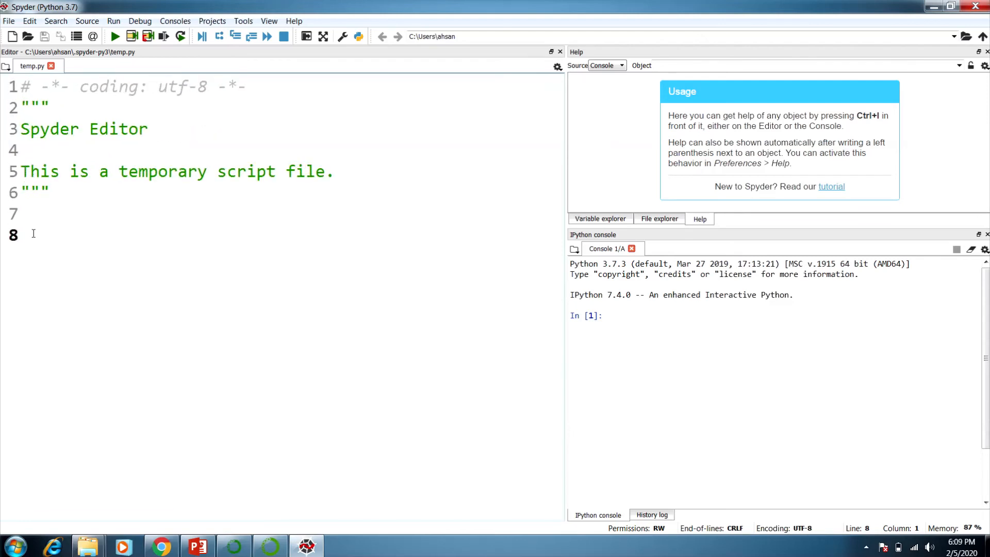
- Write x=7 on line 8 and print(x) on line 9 of temp.py
{"action": "type", "text": "x=7"}
{"action": "key", "text": "Return"}
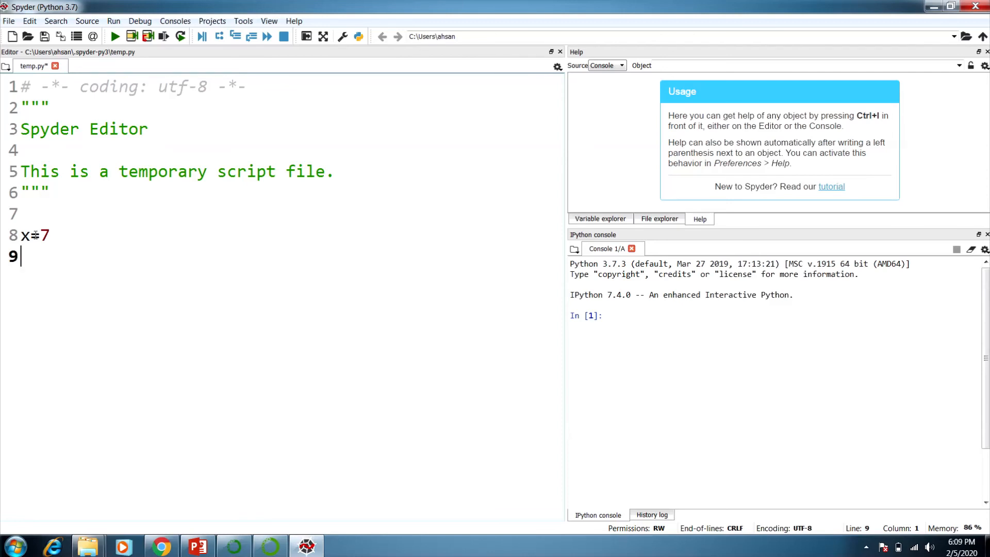
{"action": "type", "text": "print(x"}
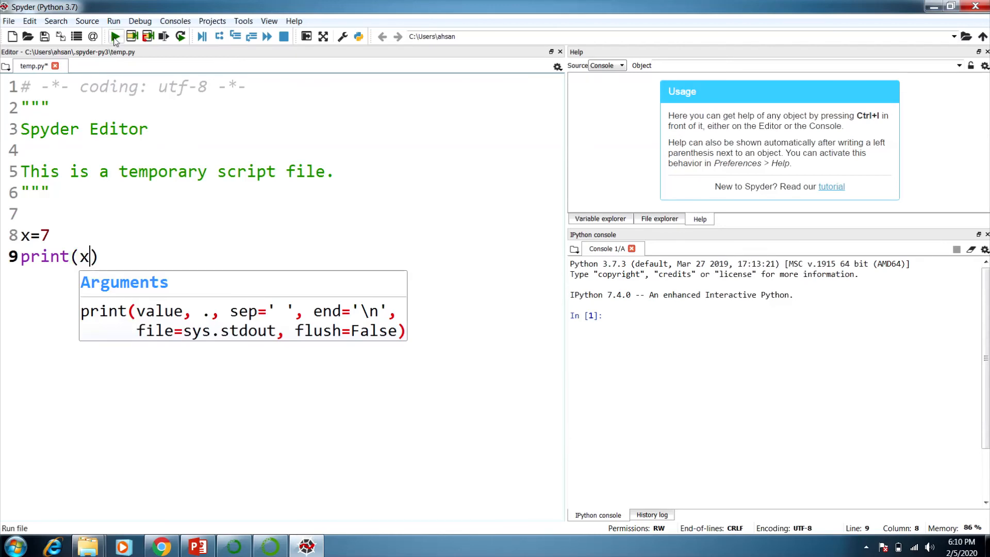
{"action": "left_click", "coordinate": [192, 229]}
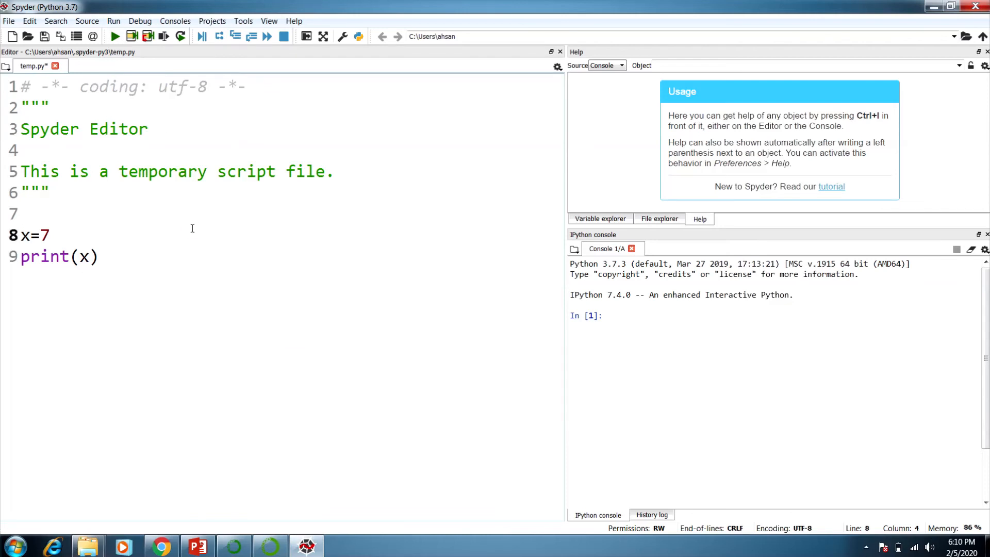
- Run temp.py with the default run settings, executing it in the current console from the file's own directory
{"action": "left_click", "coordinate": [114, 37]}
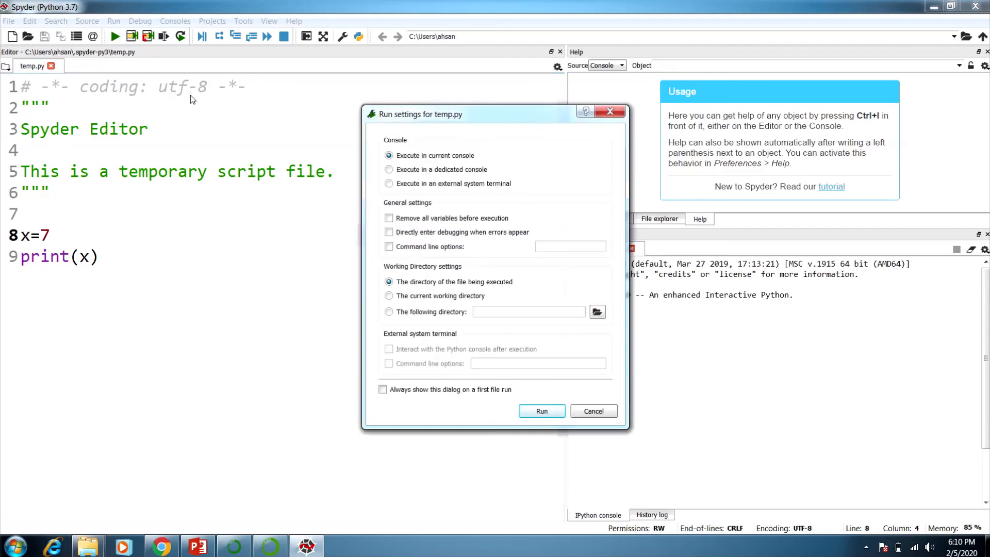
{"action": "left_click", "coordinate": [536, 411]}
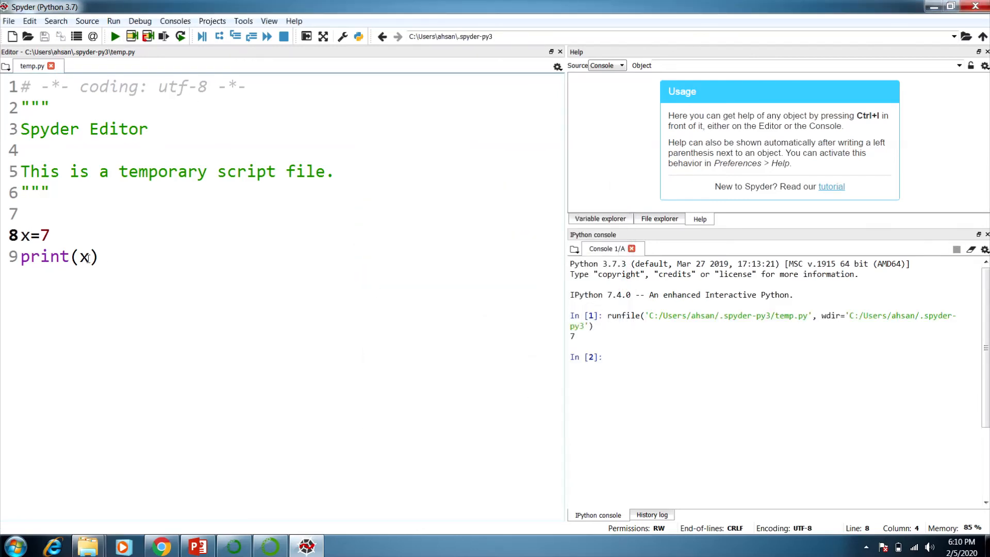
{"action": "left_click", "coordinate": [105, 257]}
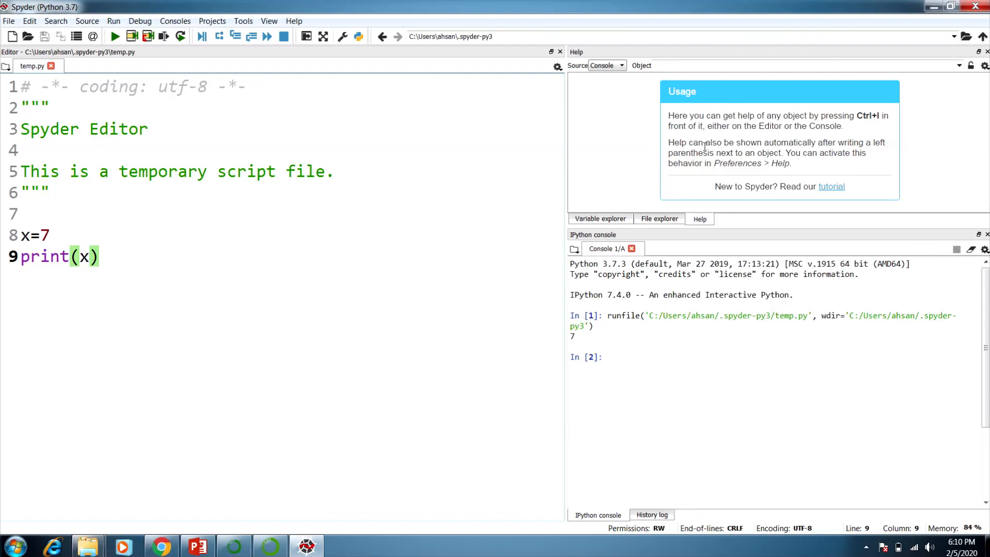
- Minimize Spyder to return to Anaconda Navigator, examine the specific Spyder versions offered for installation, and minimize Navigator without choosing one
{"action": "left_click", "coordinate": [933, 6]}
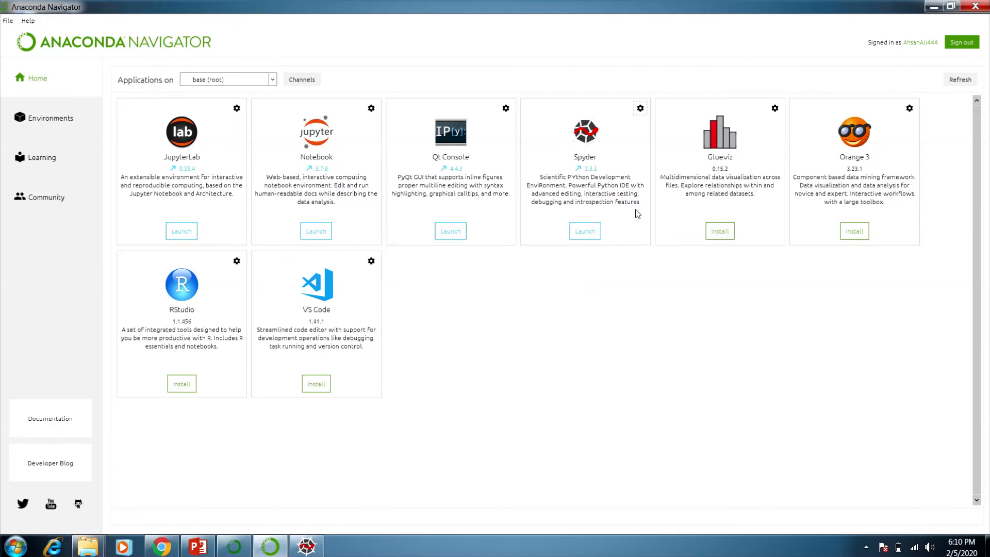
{"action": "left_click", "coordinate": [640, 109]}
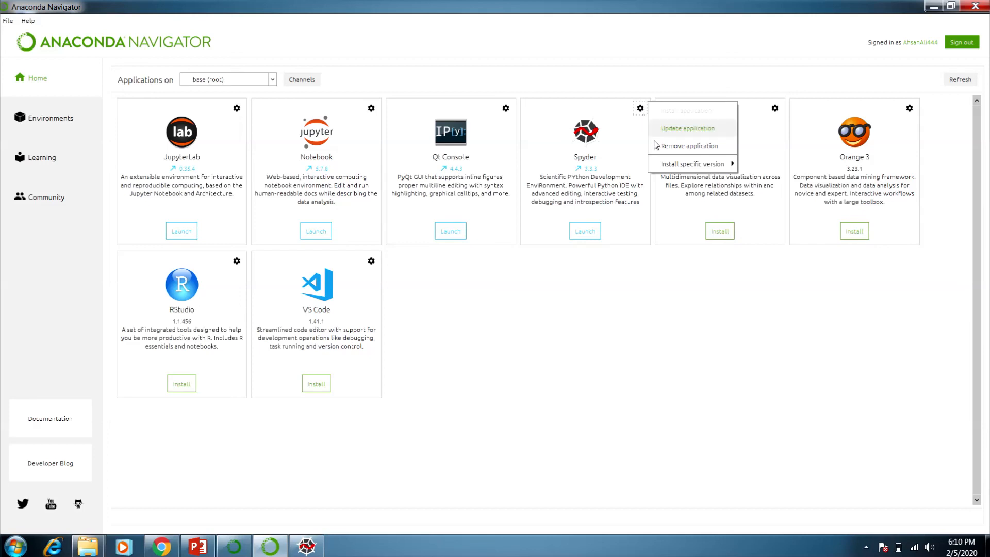
{"action": "mouse_move", "coordinate": [665, 165]}
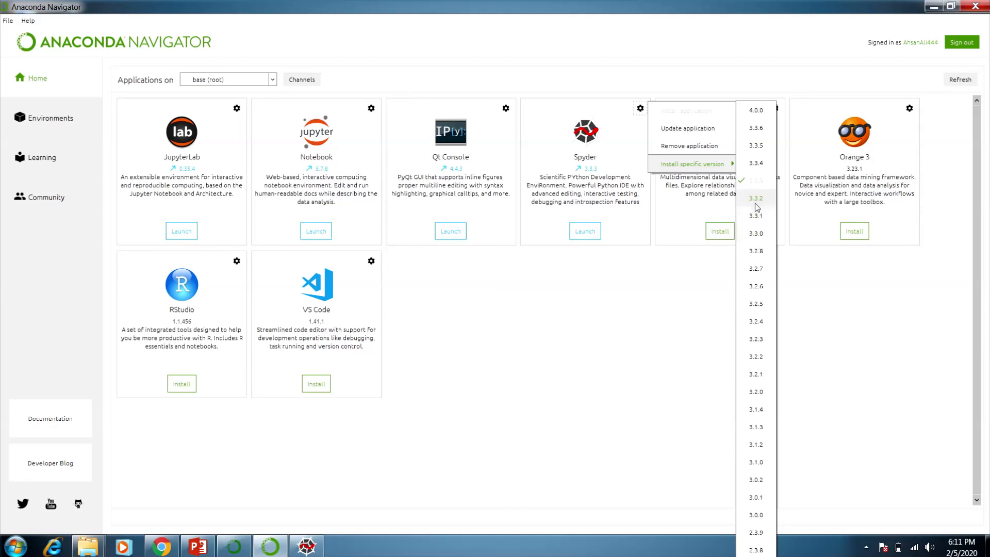
{"action": "left_click", "coordinate": [689, 274]}
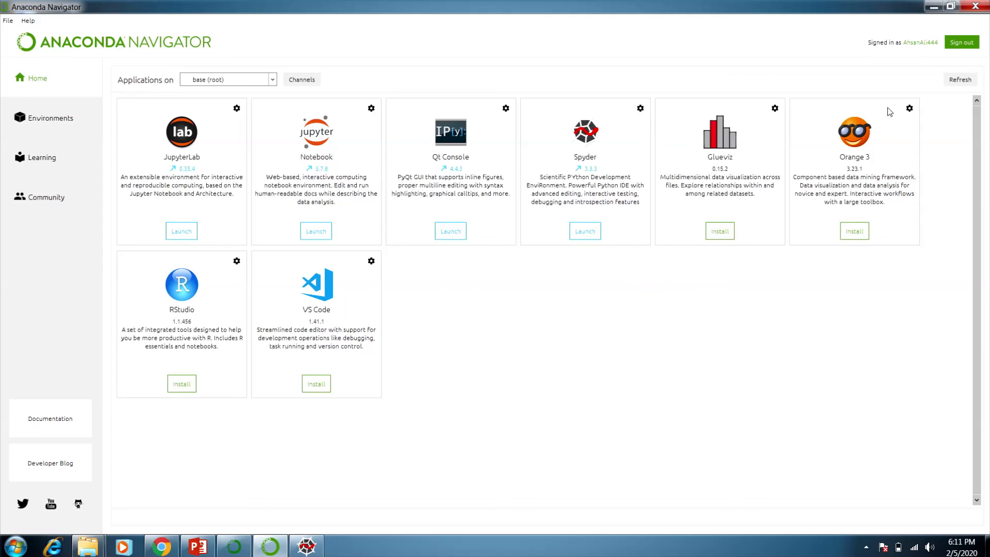
{"action": "left_click", "coordinate": [932, 4]}
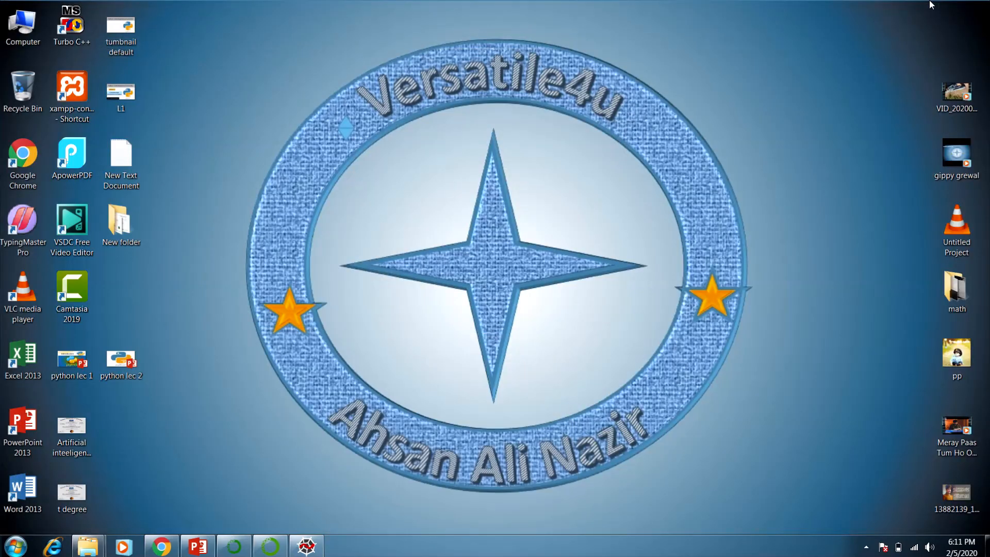